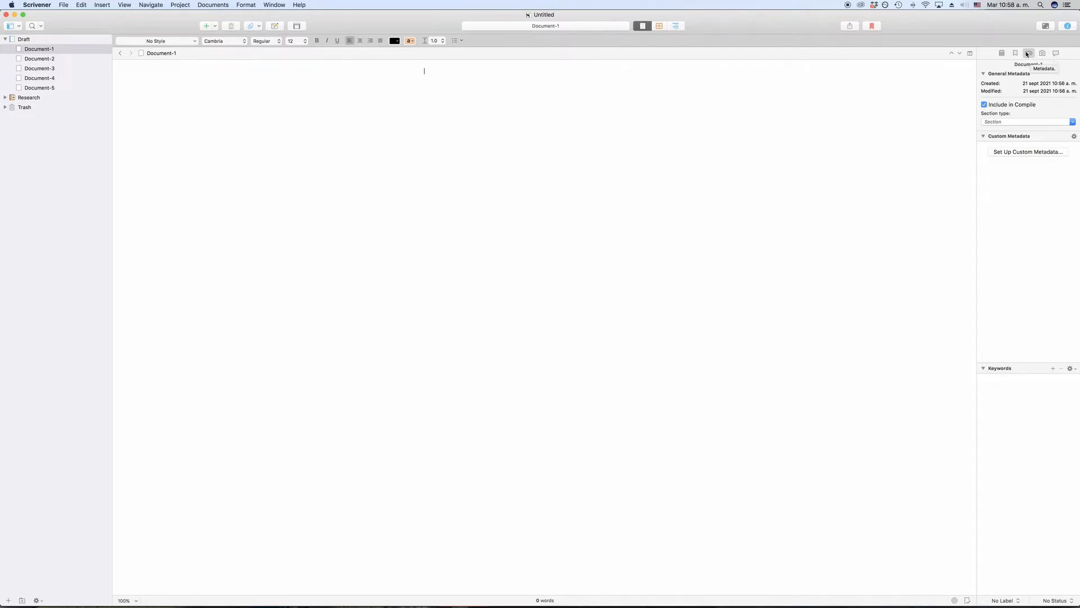
Step: Examine Document-1's general metadata, its section type choices and the project's custom metadata settings
left_click(1068, 27)
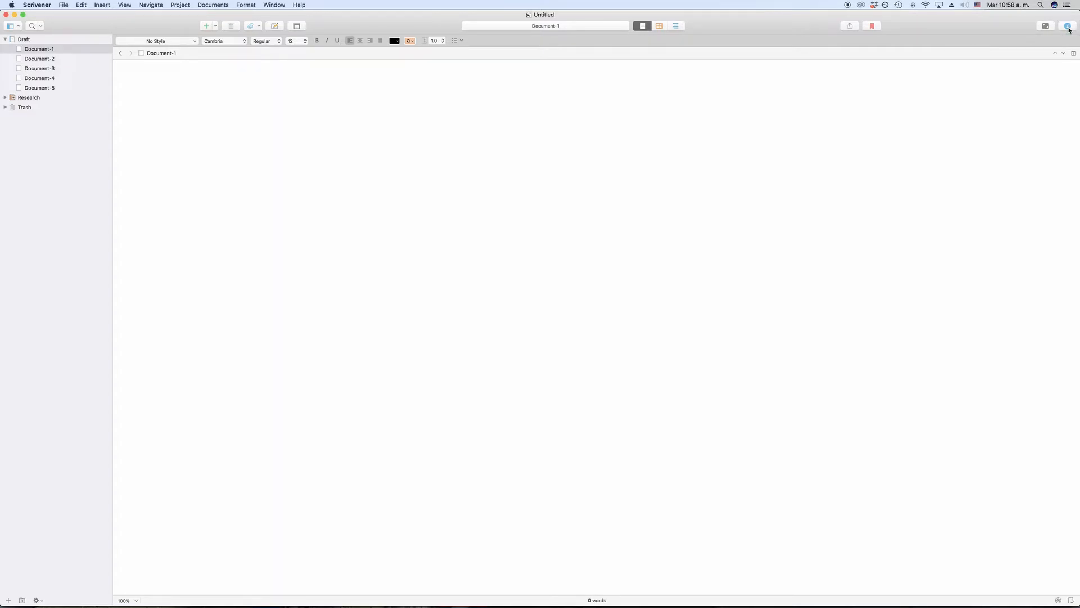
left_click(1068, 27)
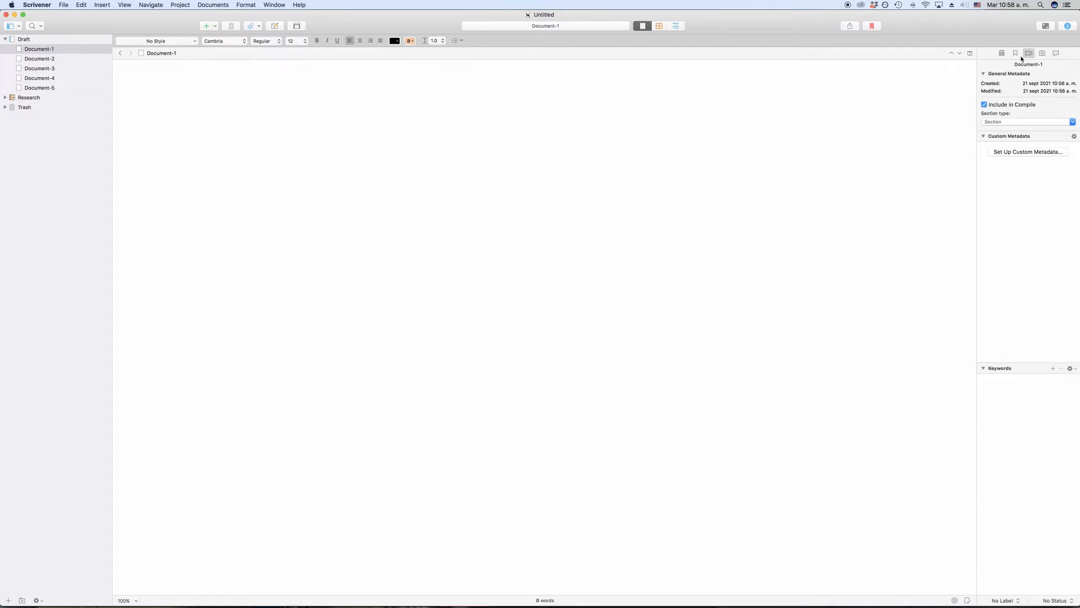
left_click(983, 73)
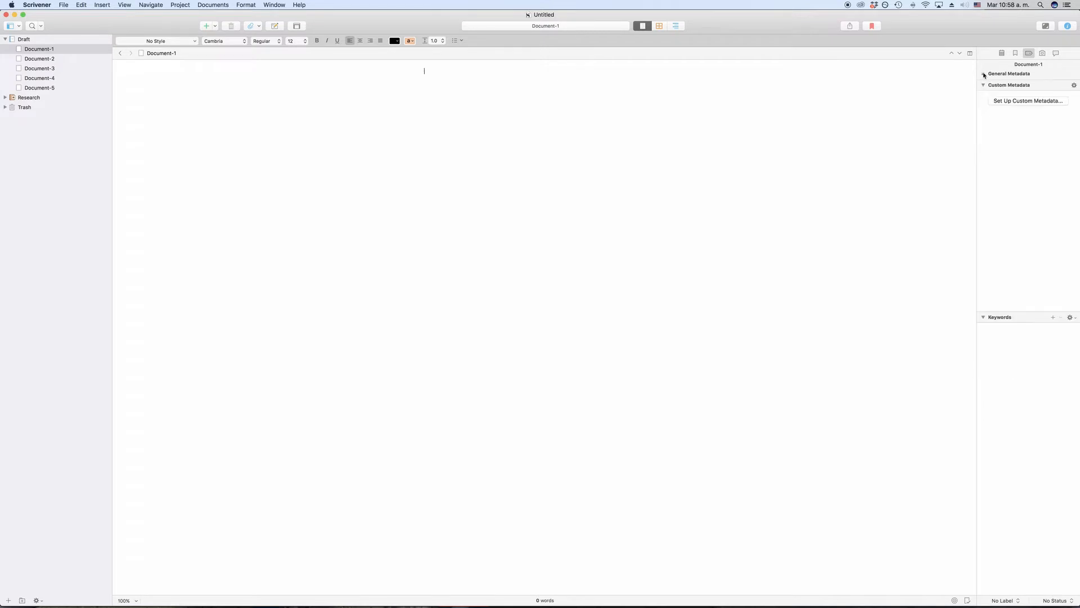
left_click(984, 73)
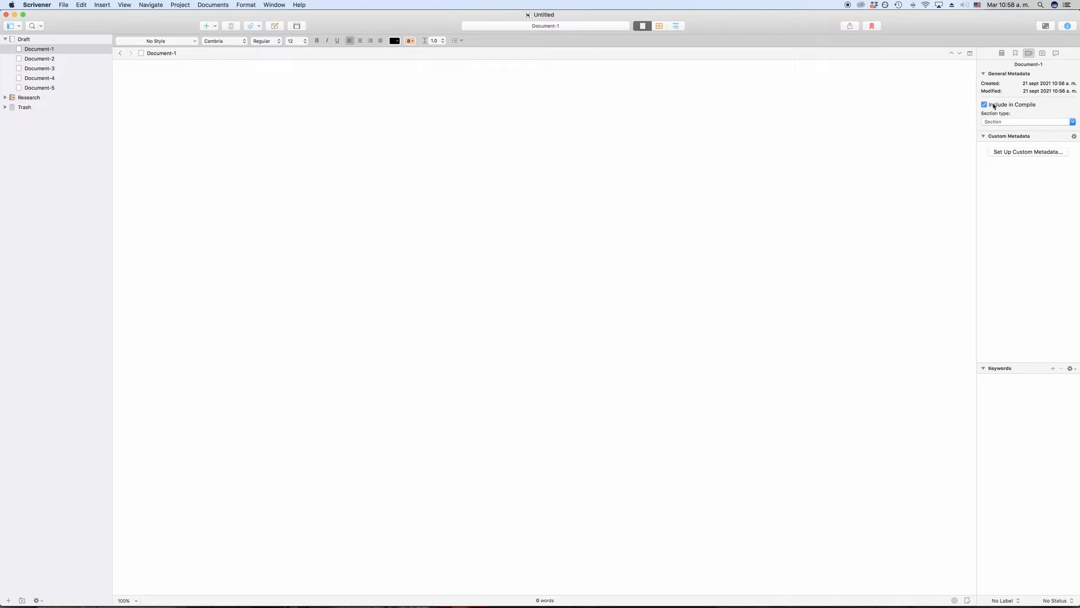
left_click(1036, 122)
left_click(1036, 124)
left_click(1073, 137)
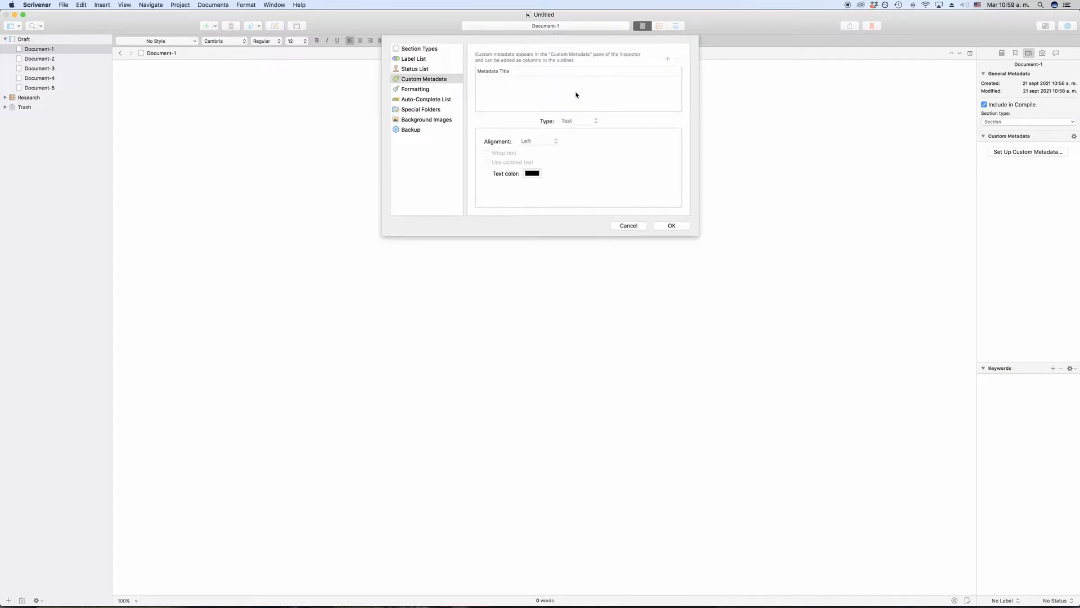
left_click(628, 226)
Step: Add a custom metadata field titled "Text" with the type Text in the project settings
left_click(180, 5)
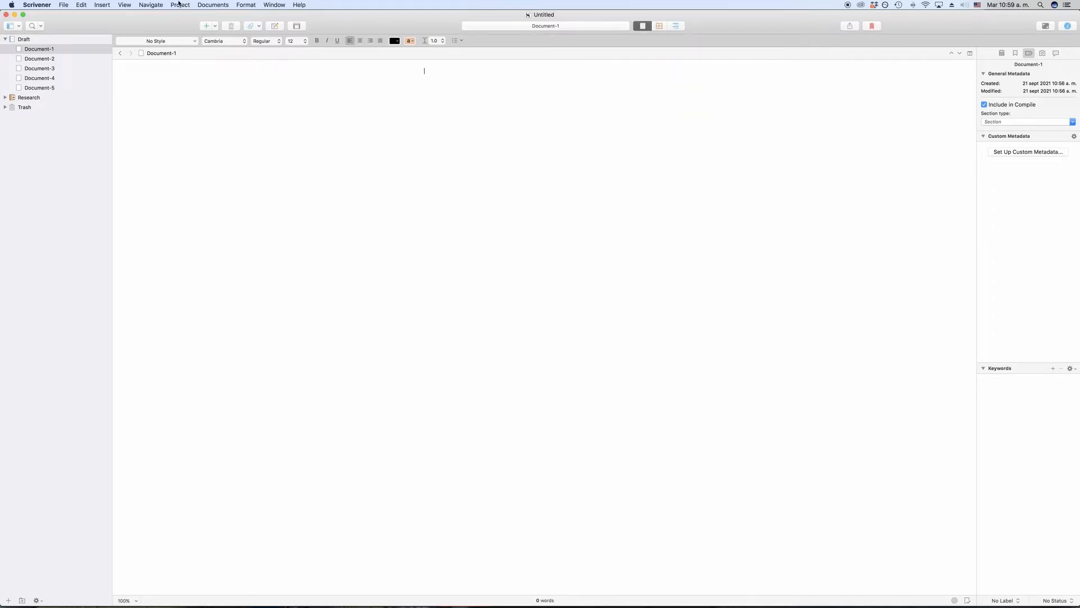
left_click(182, 45)
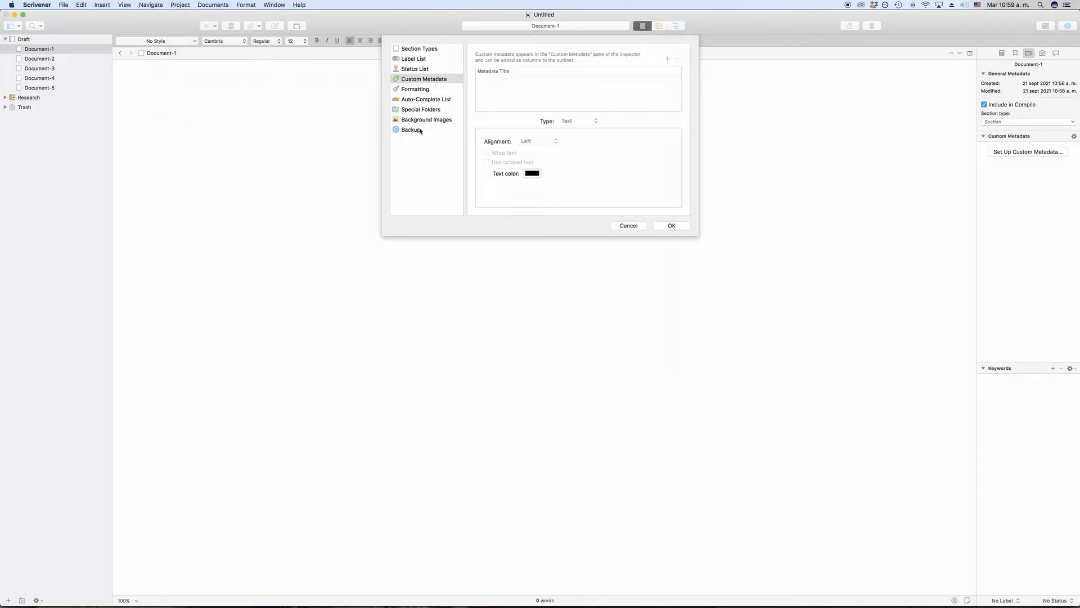
left_click(458, 82)
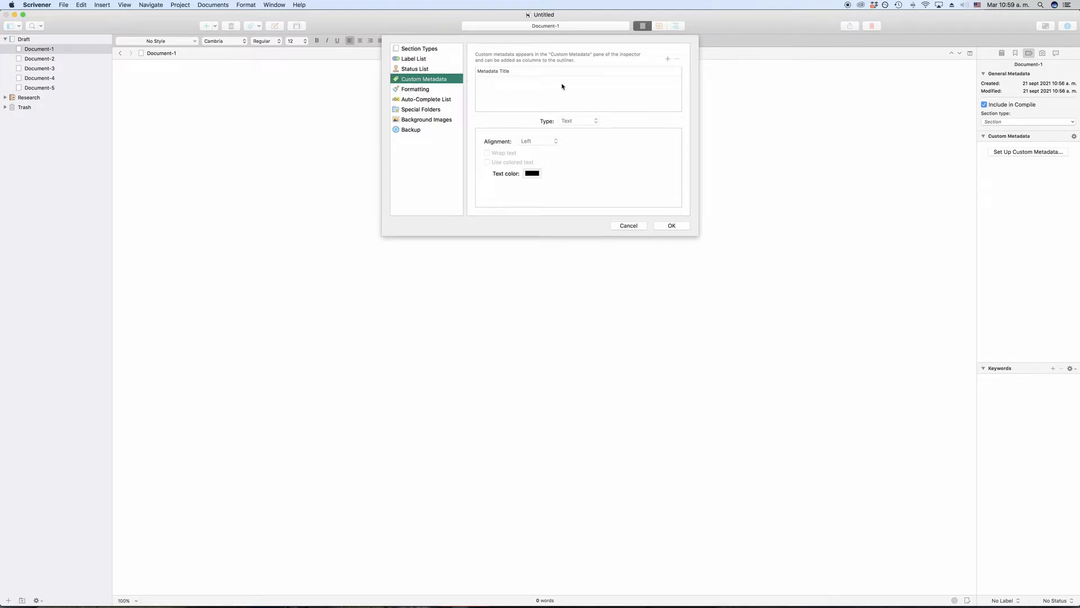
left_click(579, 87)
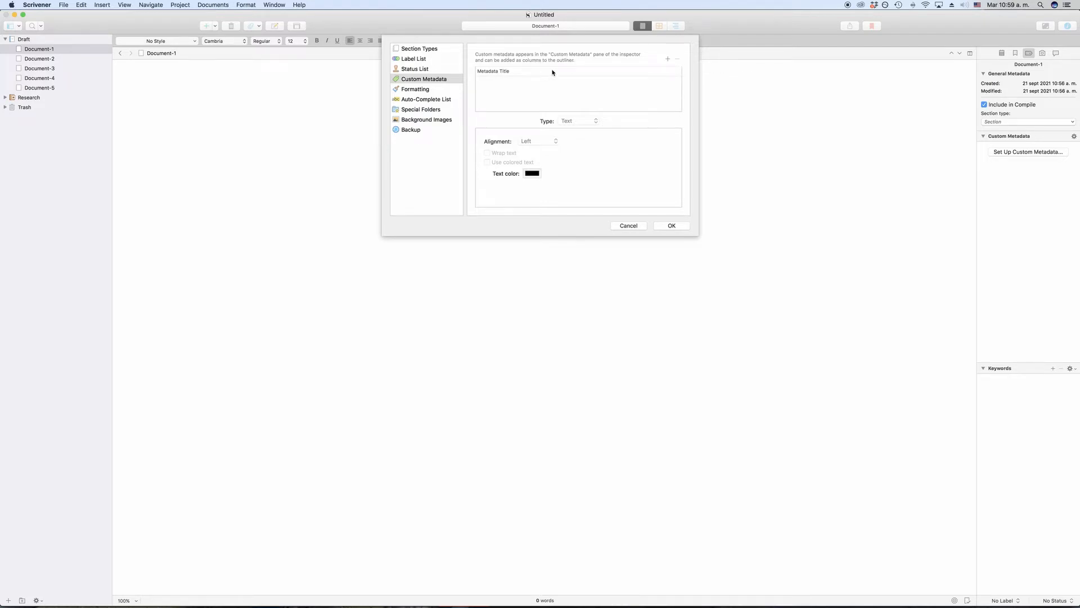
left_click(668, 59)
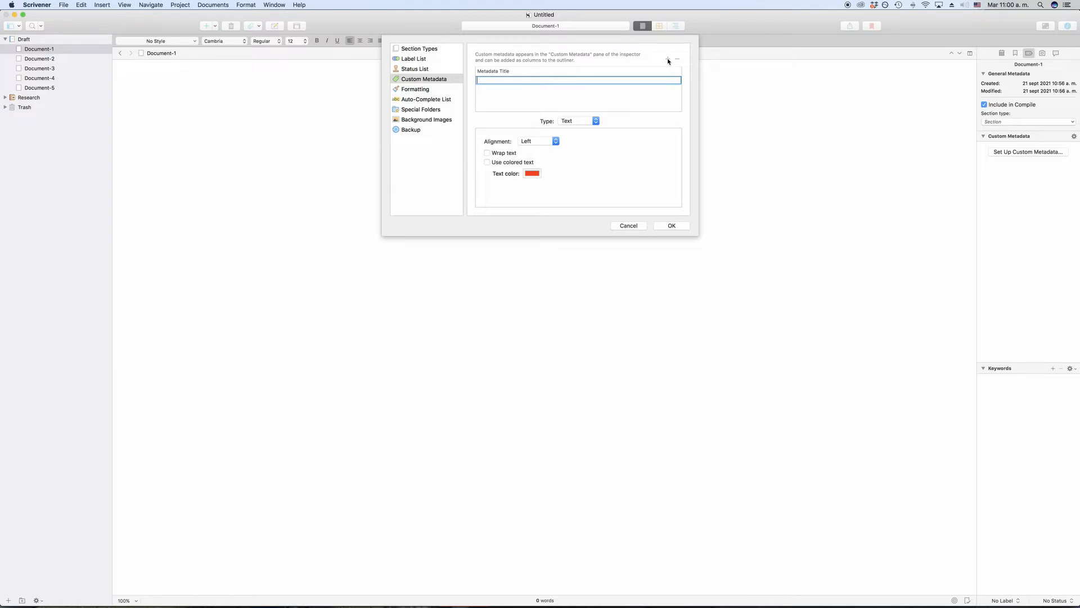
type("Text")
left_click(596, 121)
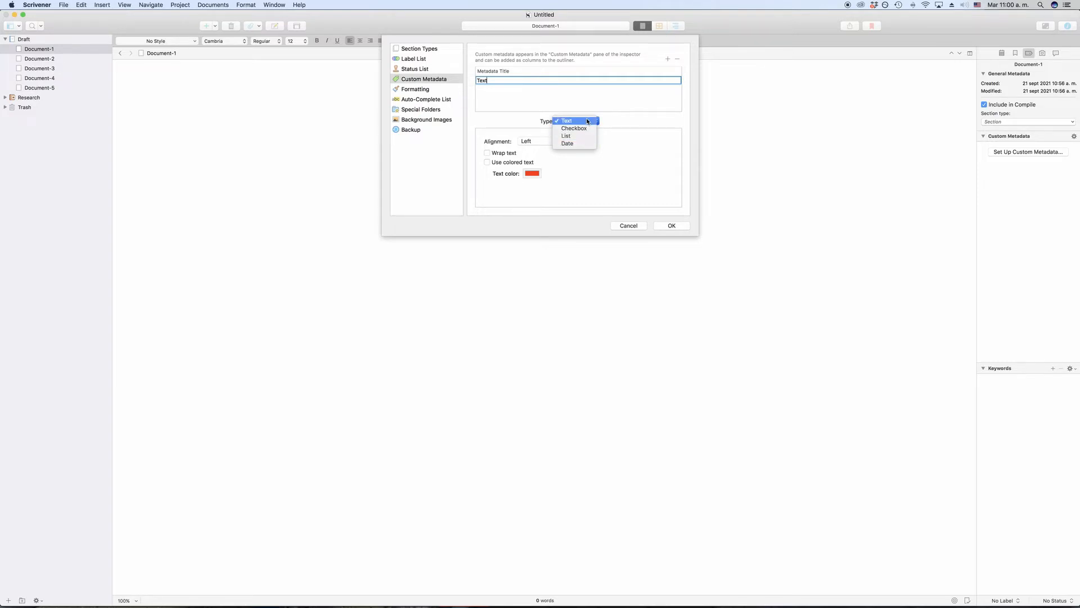
left_click(589, 121)
Step: Add a second custom metadata field titled "Checkbox" and set its type to Checkbox
left_click(667, 59)
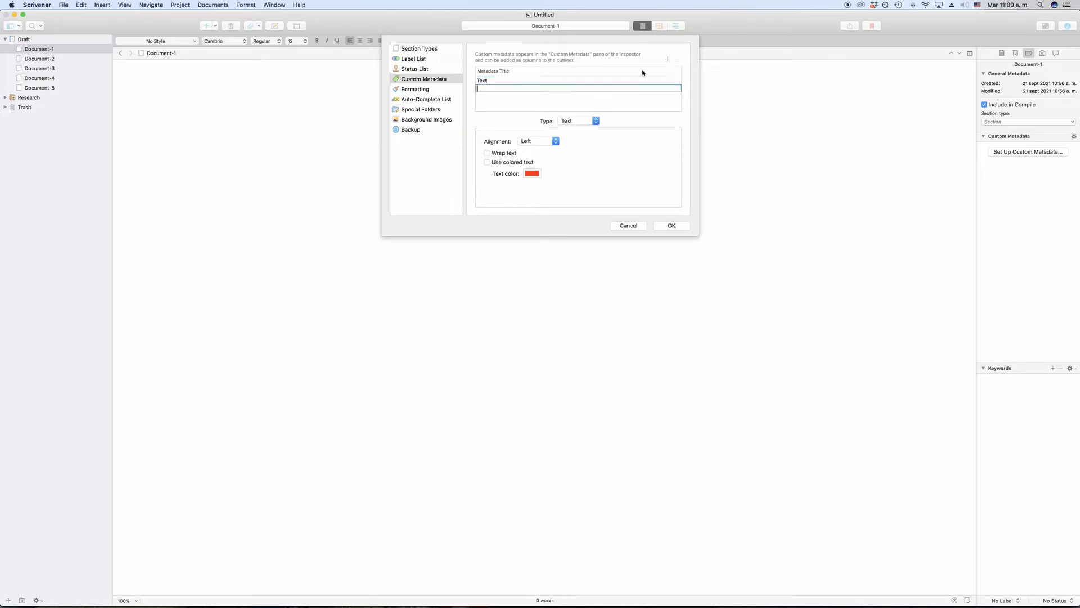
type("Checkbox")
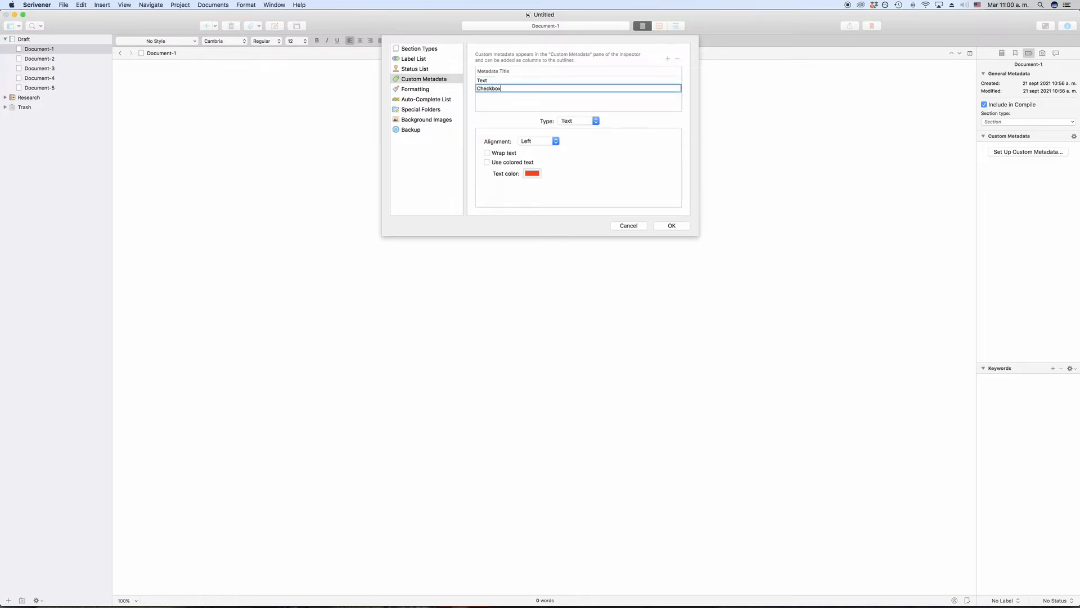
left_click(579, 119)
left_click(580, 128)
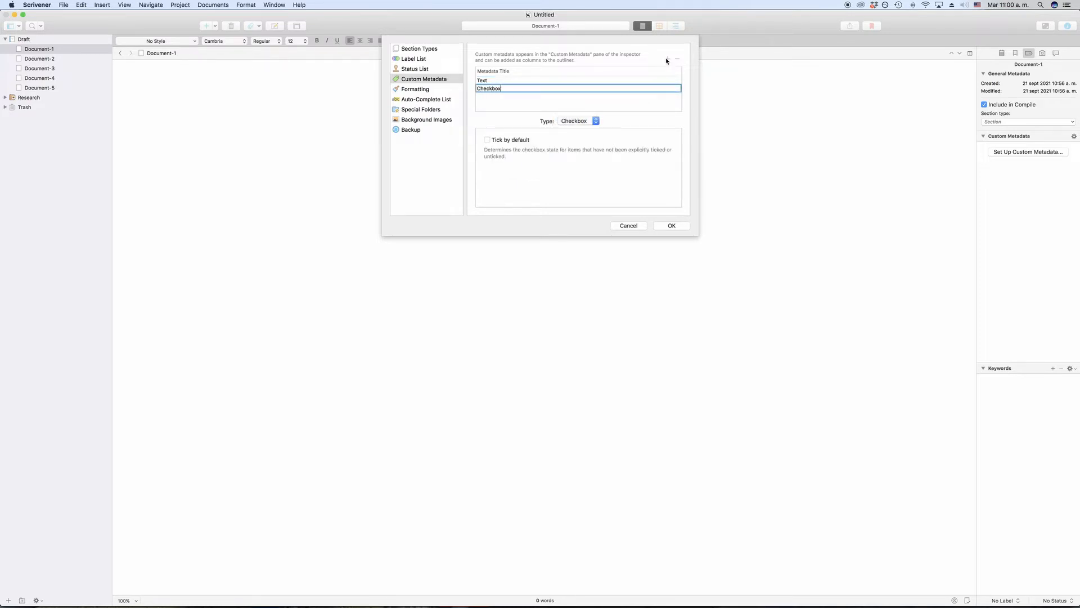
Step: Add a custom metadata field titled "List" of type List and set its "None" item title to "Title"
left_click(667, 59)
type("List")
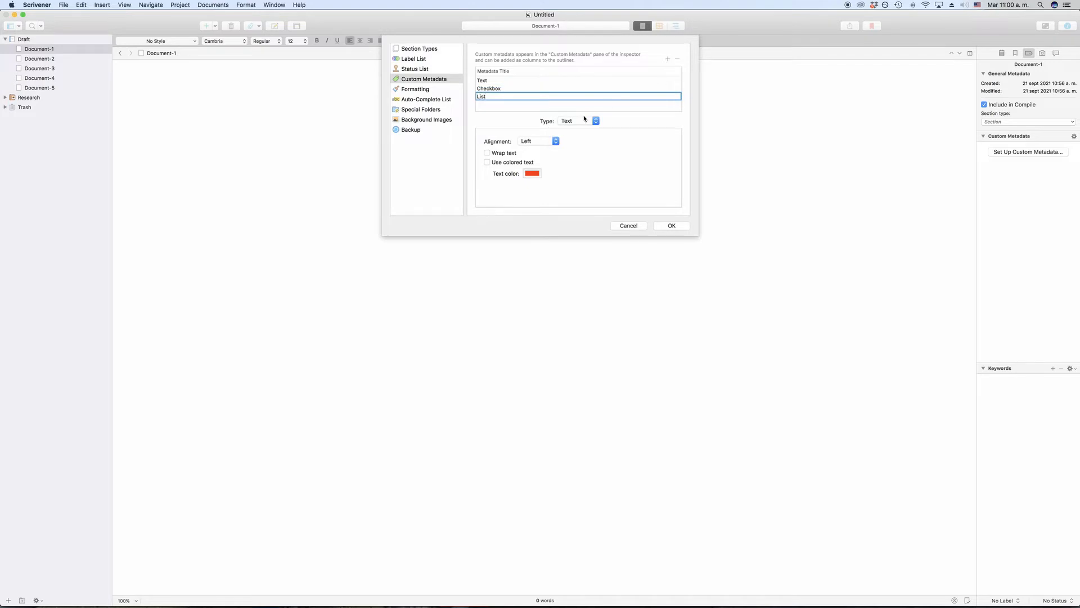
left_click(585, 120)
left_click(582, 137)
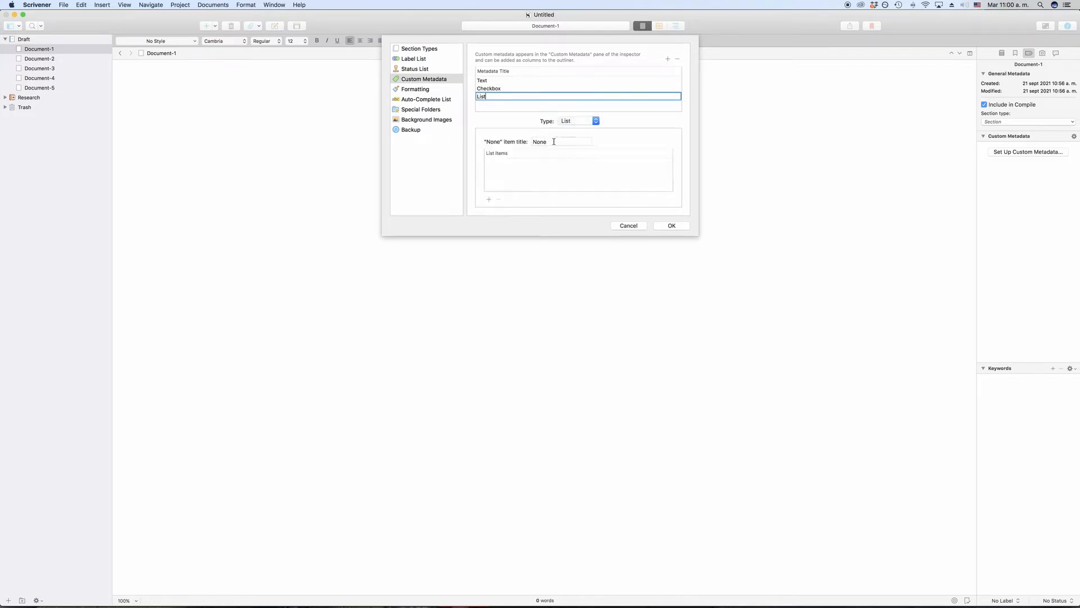
left_click(554, 142)
type("Title")
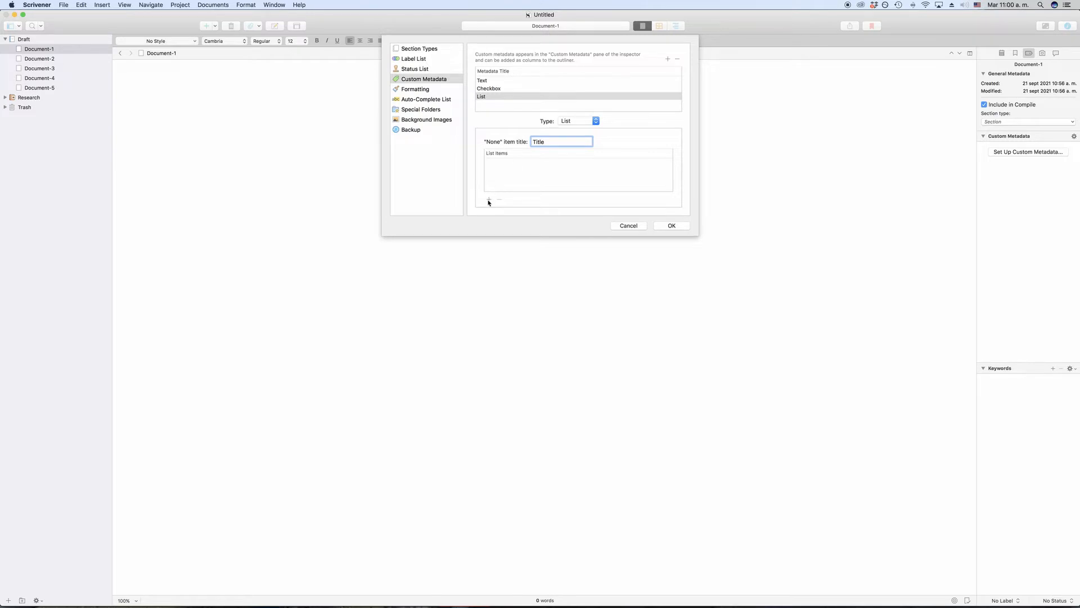
key("Return")
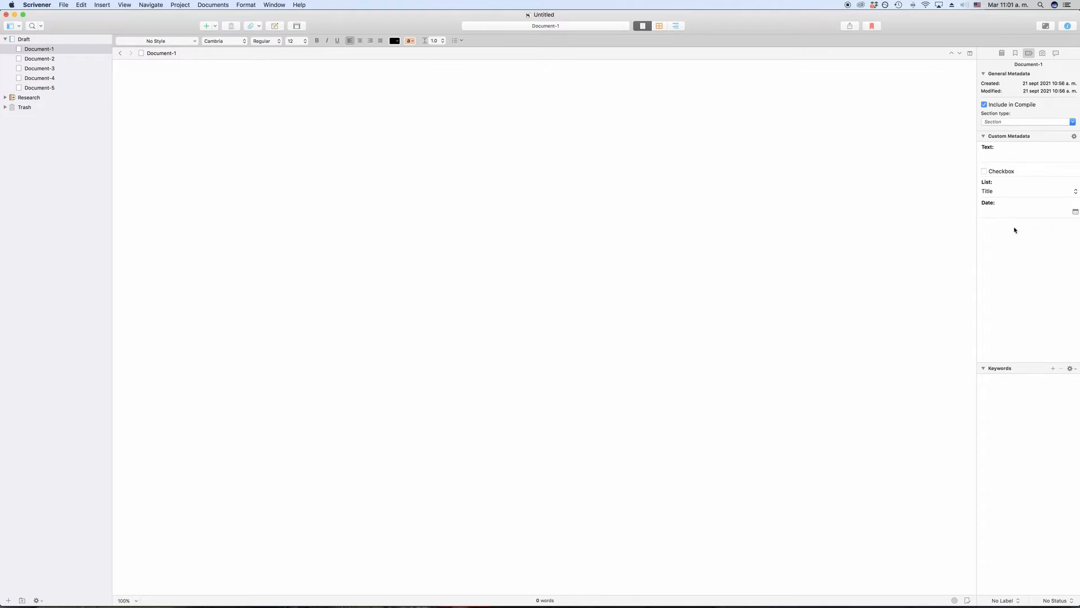
Step: Fill in Document-1's custom metadata with "Text entry" as the Text value and Title as the List choice
left_click(1004, 156)
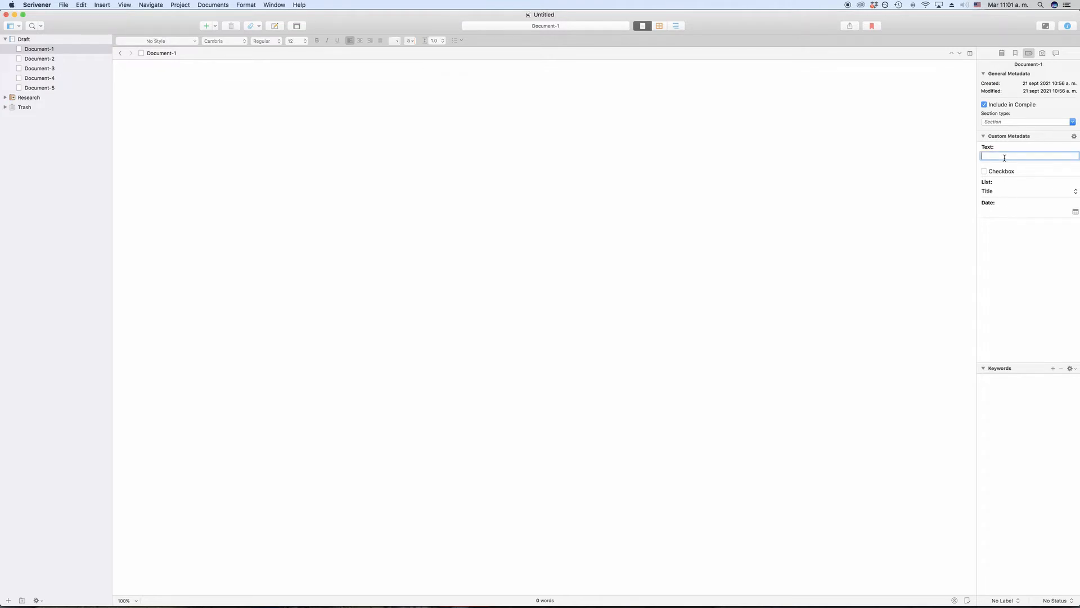
type("Text entry")
left_click(984, 172)
left_click(984, 172)
left_click(1022, 195)
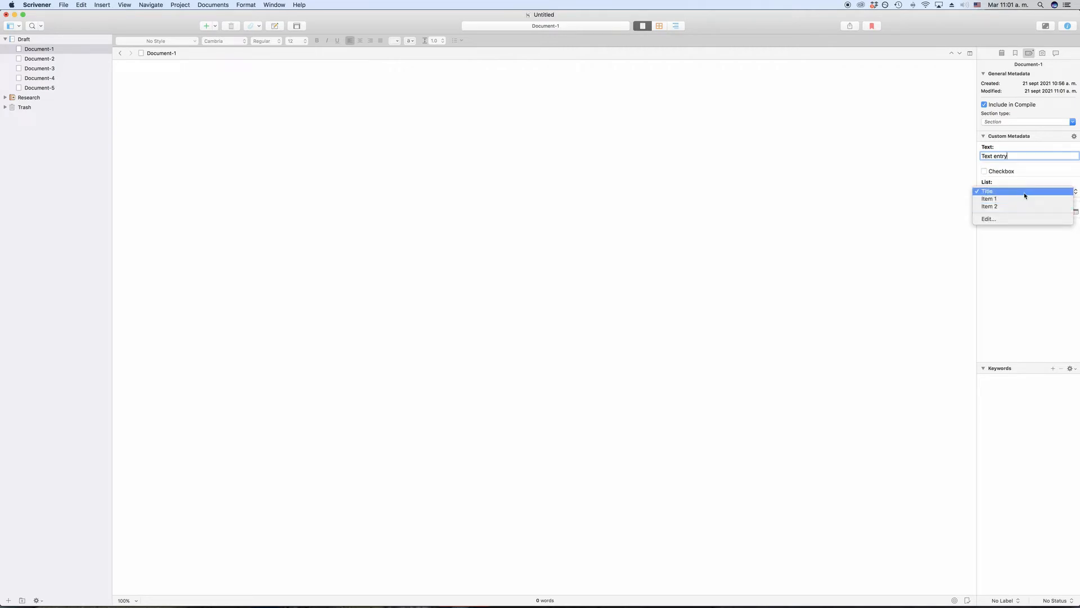
left_click(1024, 193)
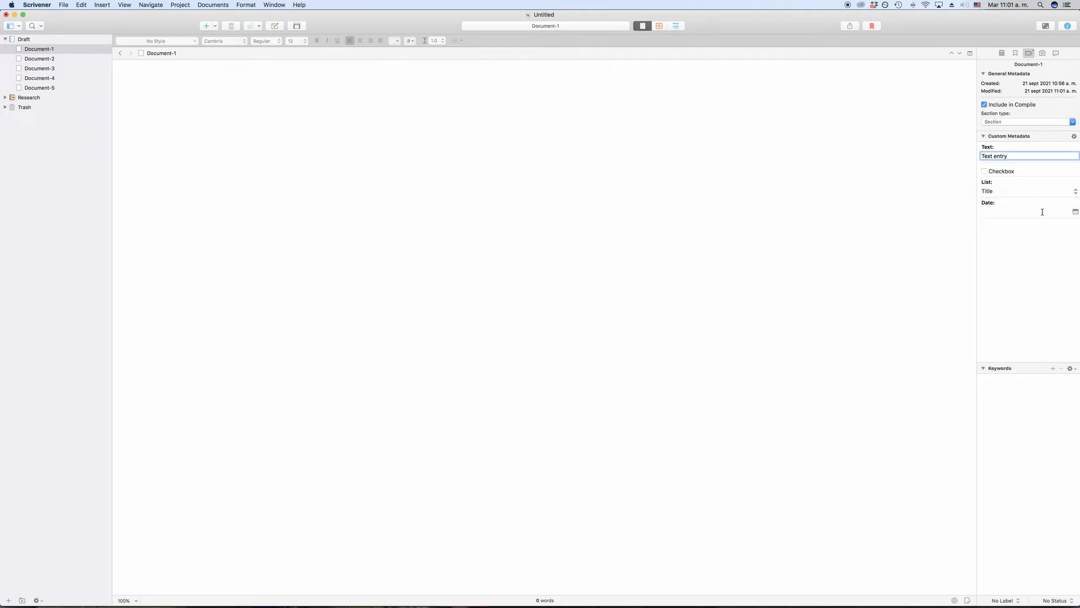
Step: Set Document-1's custom Date field to 21 September 2021 using the calendar
left_click(1075, 213)
left_click(1075, 213)
left_click(1075, 214)
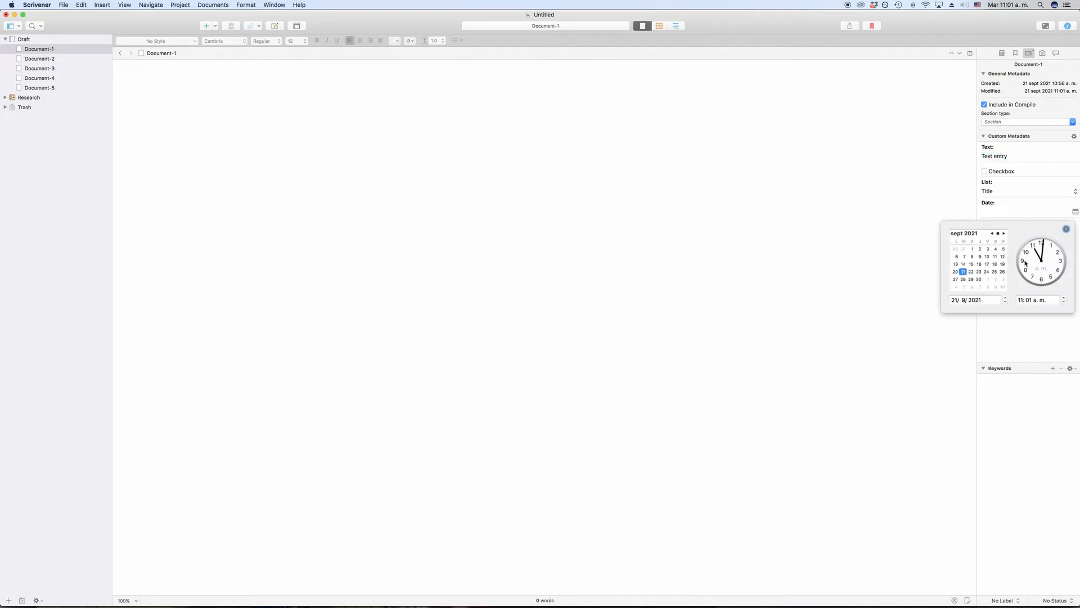
left_click(1075, 213)
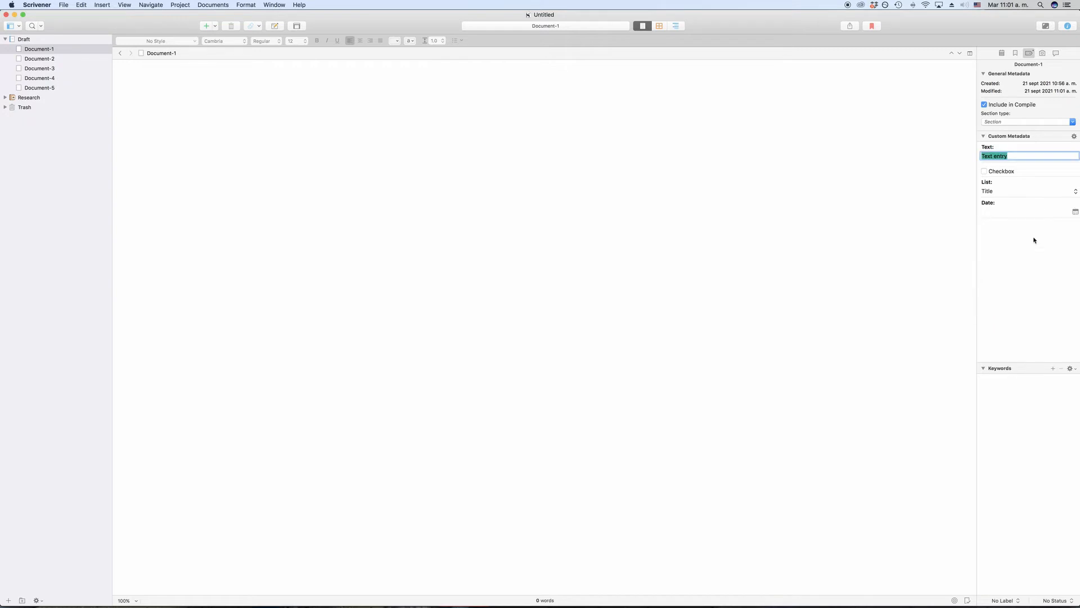
left_click(1075, 213)
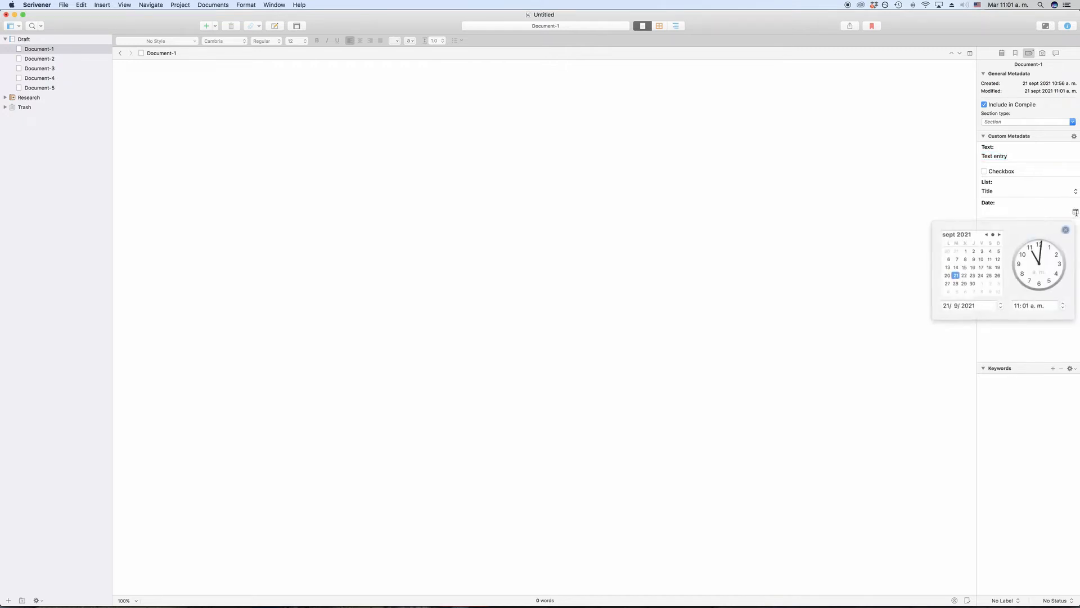
left_click(963, 271)
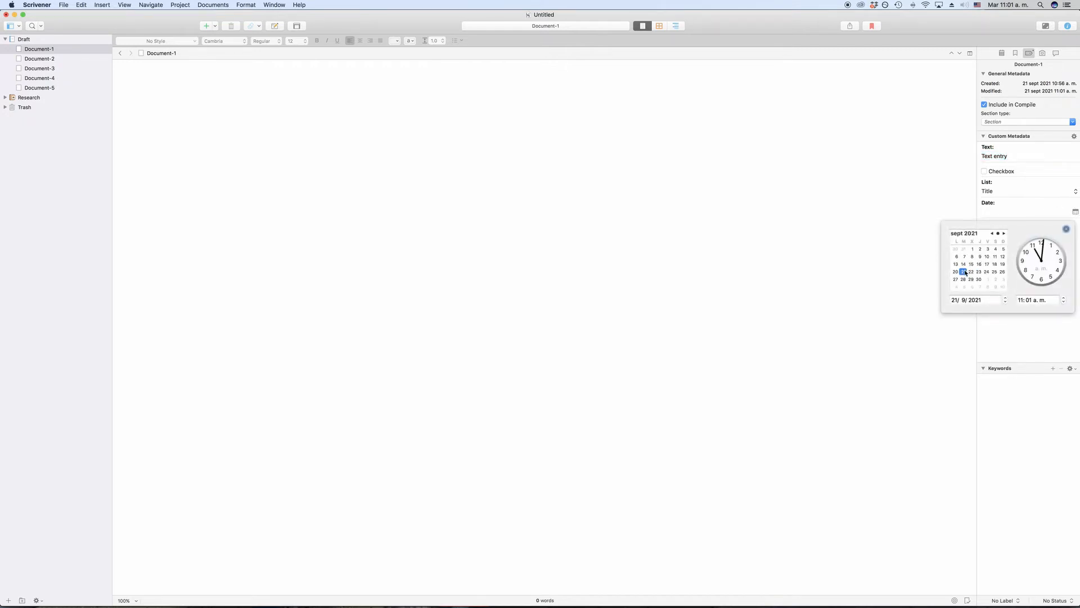
left_click(1035, 325)
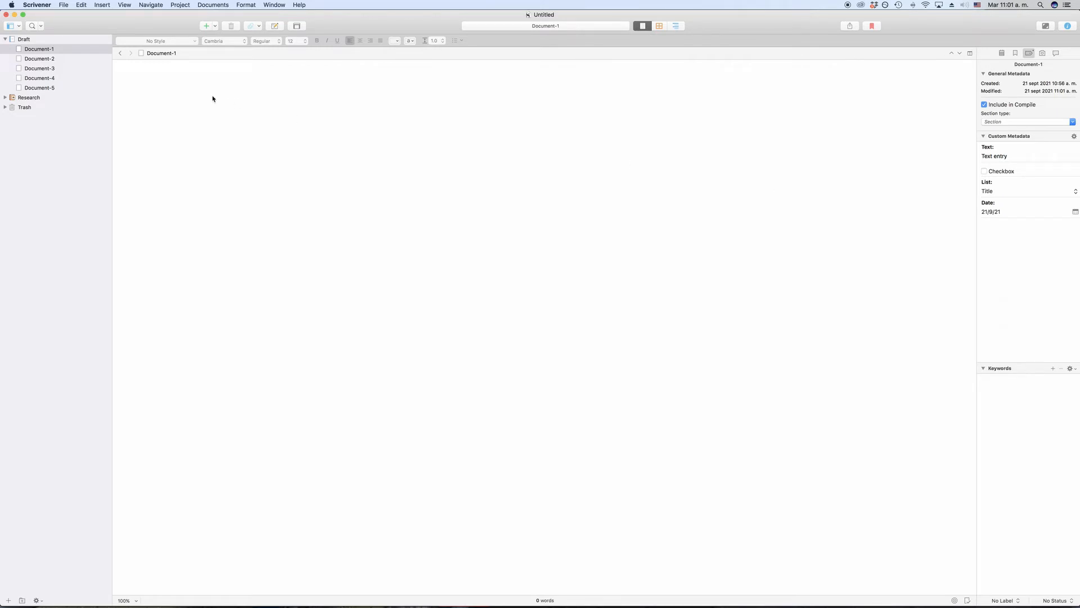
left_click(275, 111)
Step: Show the Draft folder in the outliner view and widen the Title and Synopsis column until the document names fit
left_click(65, 41)
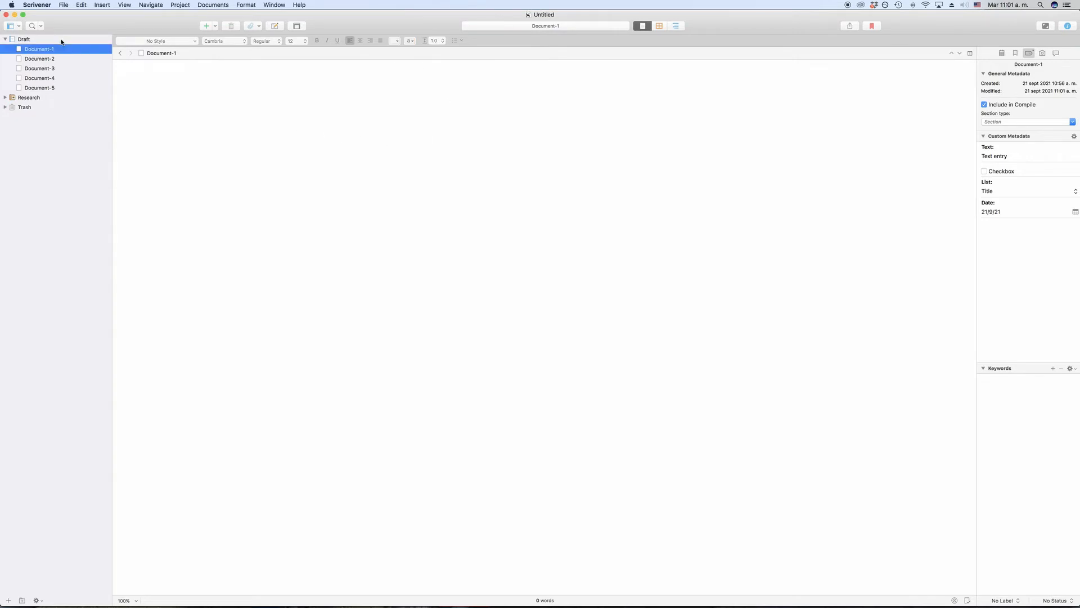
left_click(676, 26)
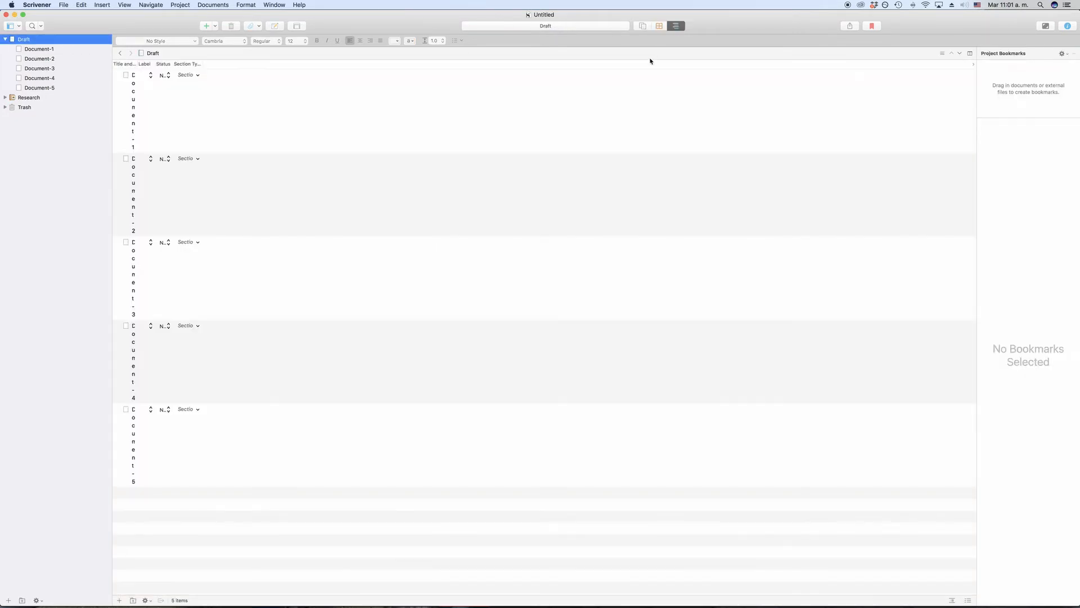
left_click_drag(137, 65, 283, 66)
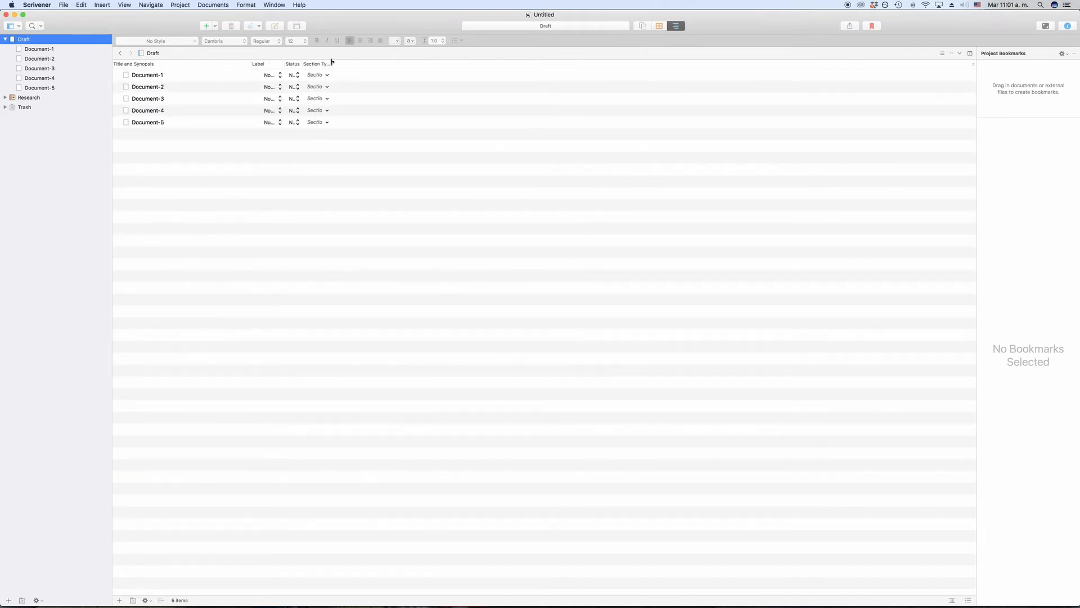
Step: Add the custom metadata columns Text, Checkbox, List and Date to the Draft outline
left_click(972, 64)
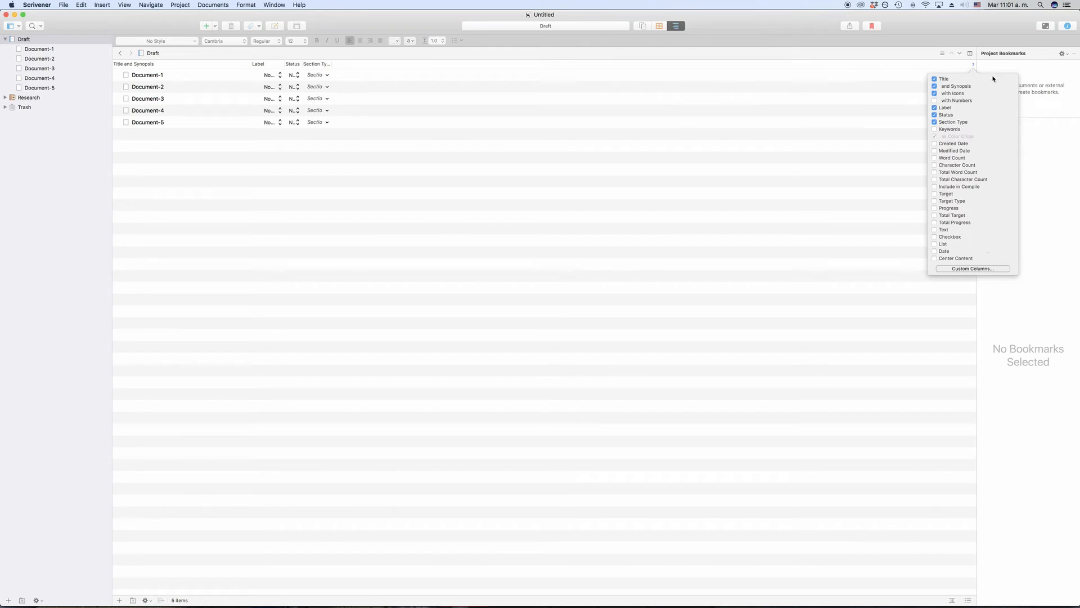
left_click(934, 230)
left_click(934, 236)
left_click(935, 243)
left_click(934, 251)
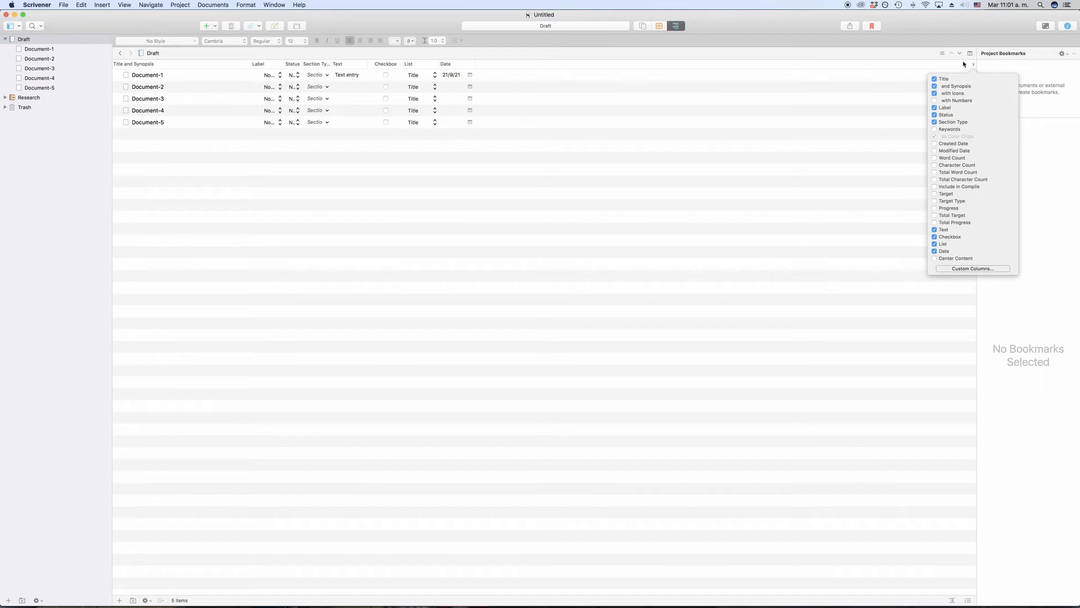
left_click(973, 65)
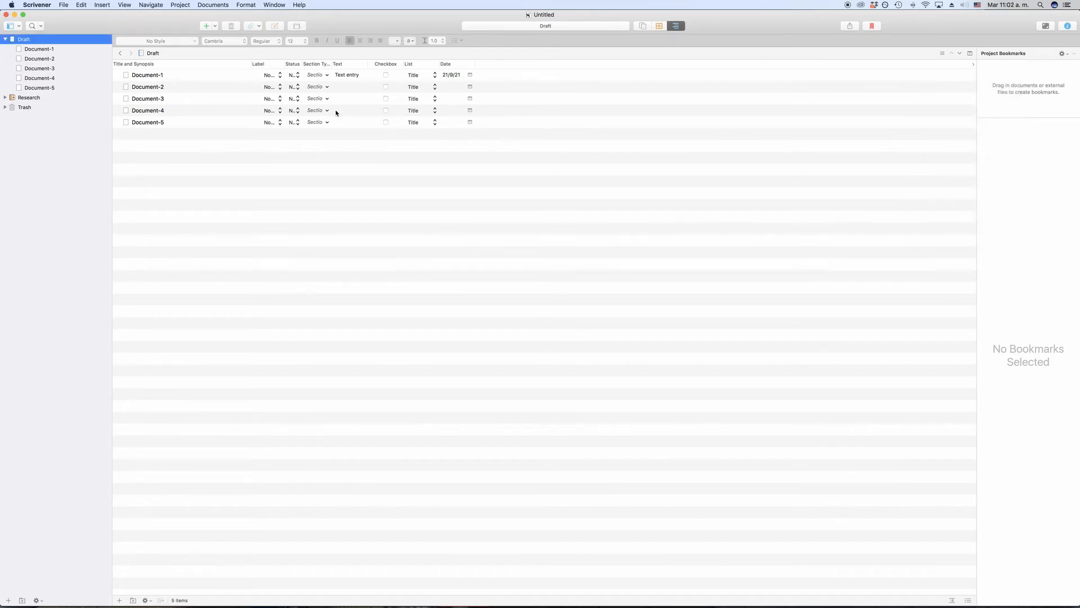
Step: Widen the Label, Status and Section Type columns of the outline to fit their contents
left_click_drag(285, 64, 313, 65)
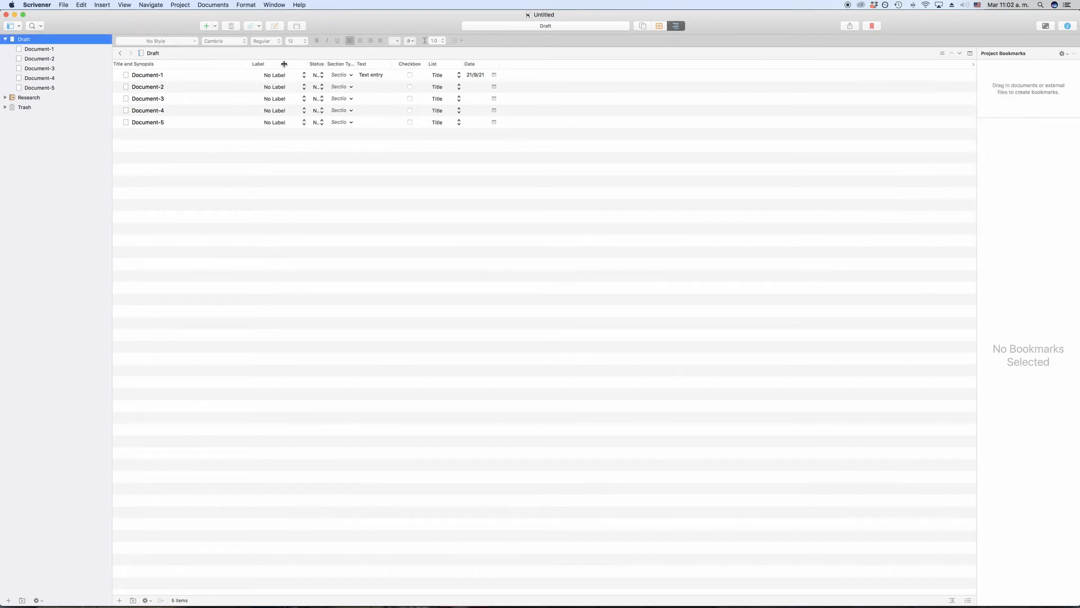
double_click(326, 64)
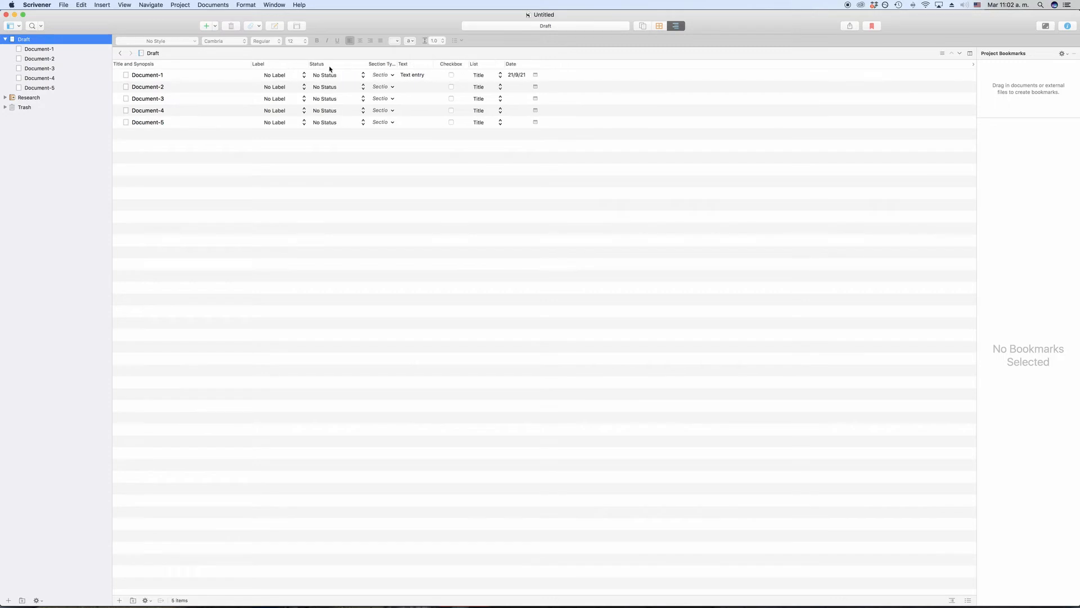
double_click(396, 64)
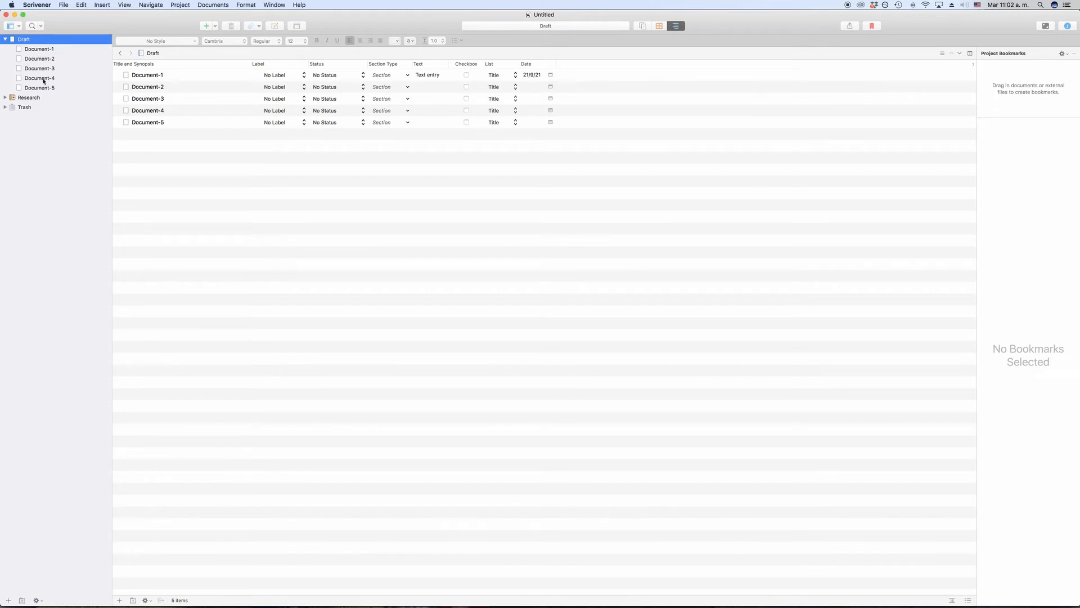
Step: Enter "Different text" as Document-2's Text value in the outline and tick its Checkbox field
left_click(429, 88)
left_click(429, 87)
type("A")
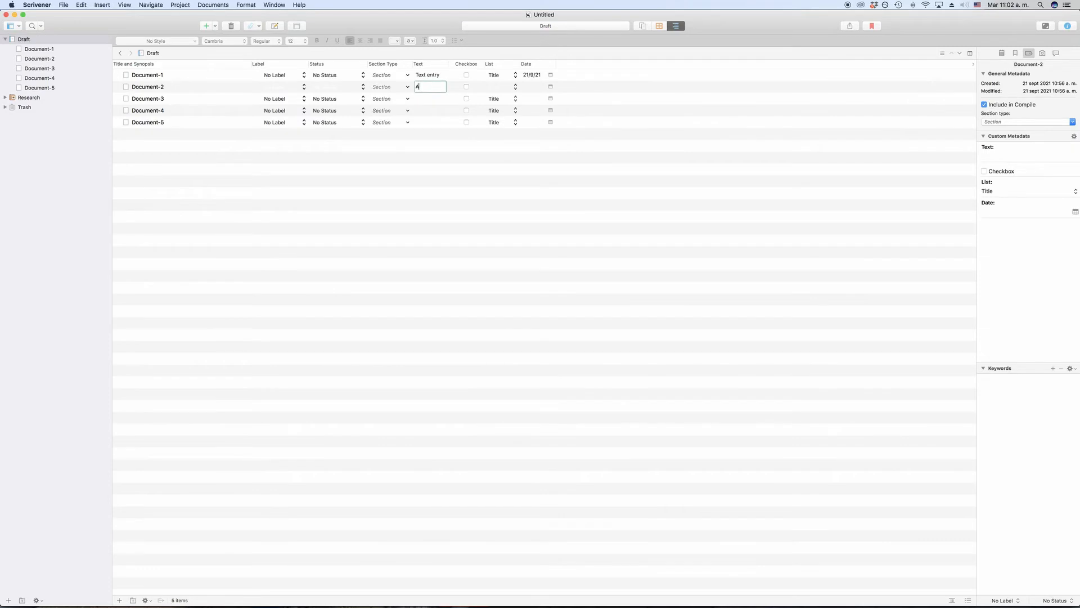
type("Different text")
key("Return")
left_click(467, 86)
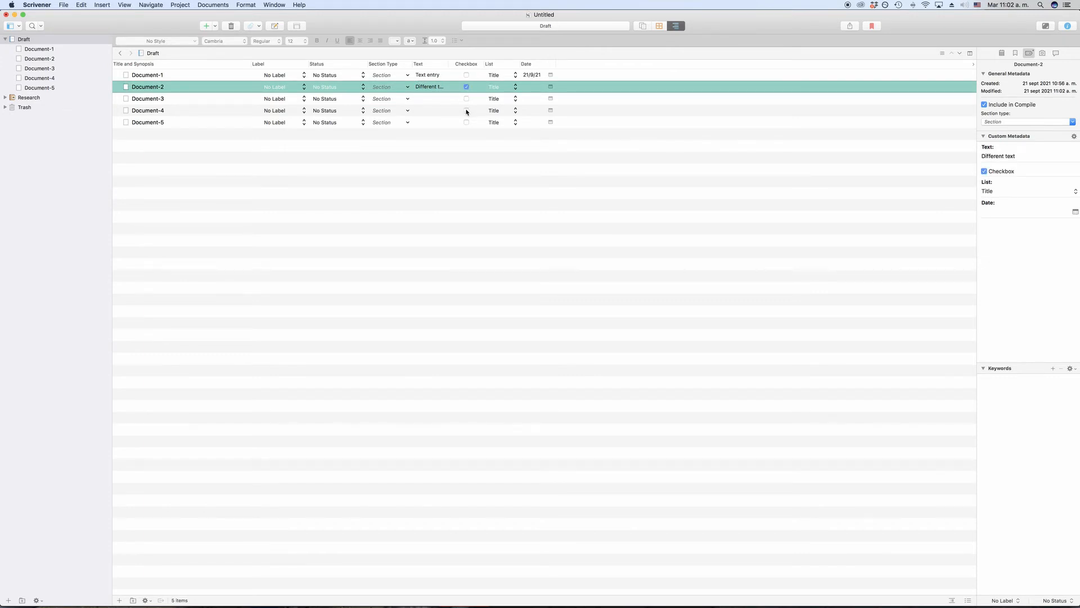
Step: Tick Document-4's Checkbox field and set its List value to Item 2, and set Document-2's List value to Item 1
left_click(466, 110)
left_click(509, 110)
left_click(496, 125)
left_click(509, 88)
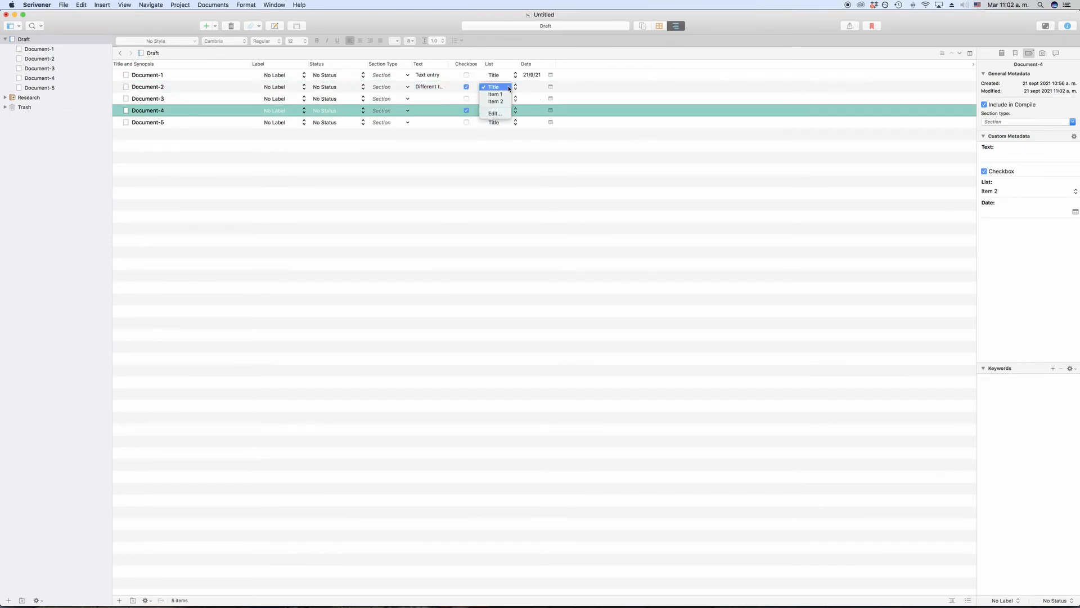
left_click(496, 93)
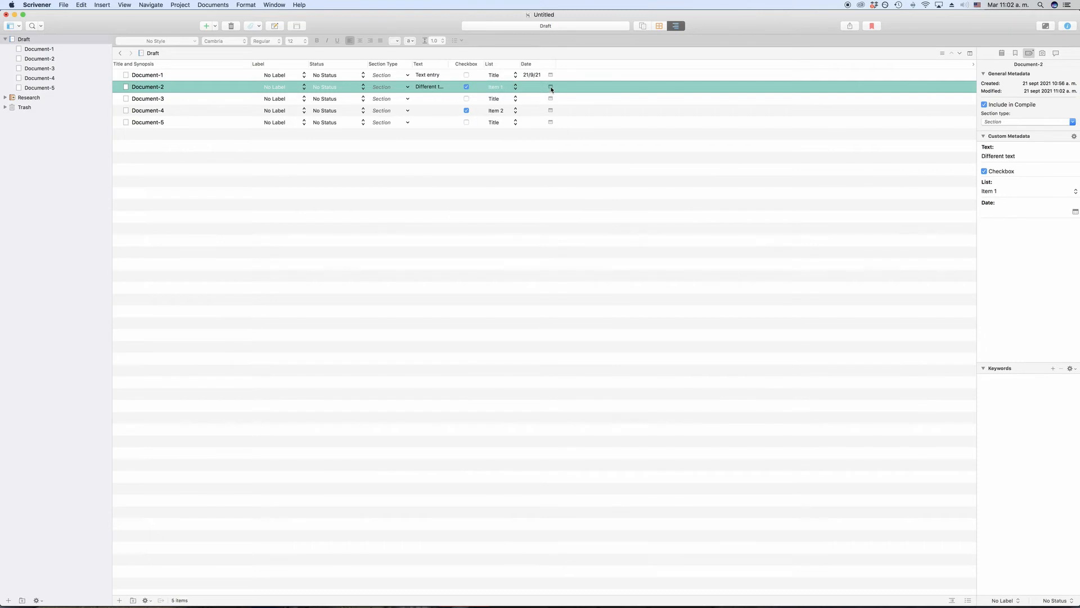
Step: Set Document-2's Date value to 3 September 2021 at 7:02 p.m. in the outline
left_click(551, 89)
left_click(552, 89)
left_click(551, 87)
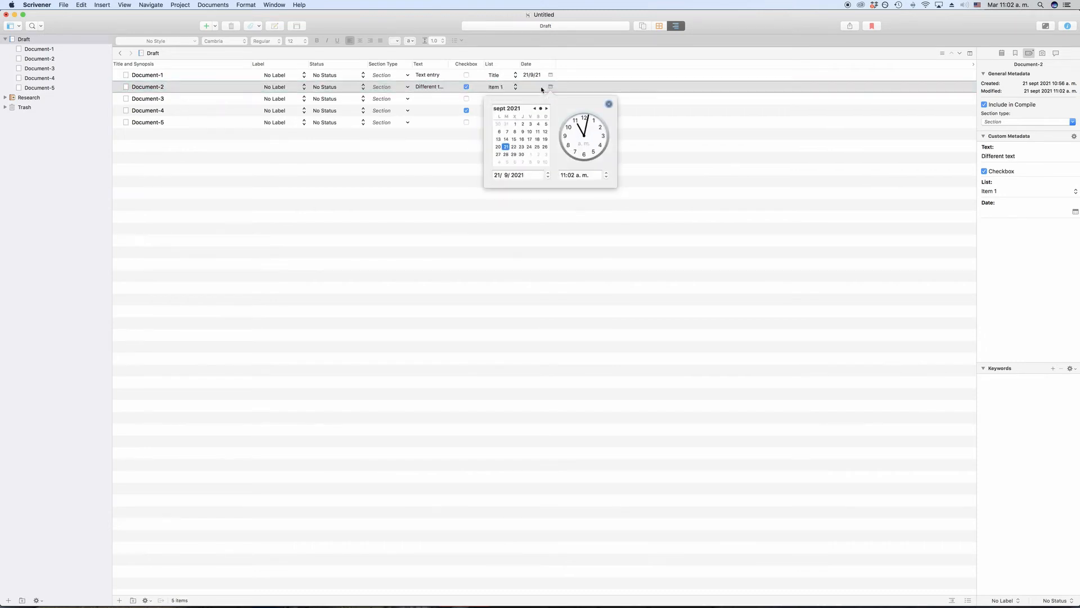
left_click(528, 125)
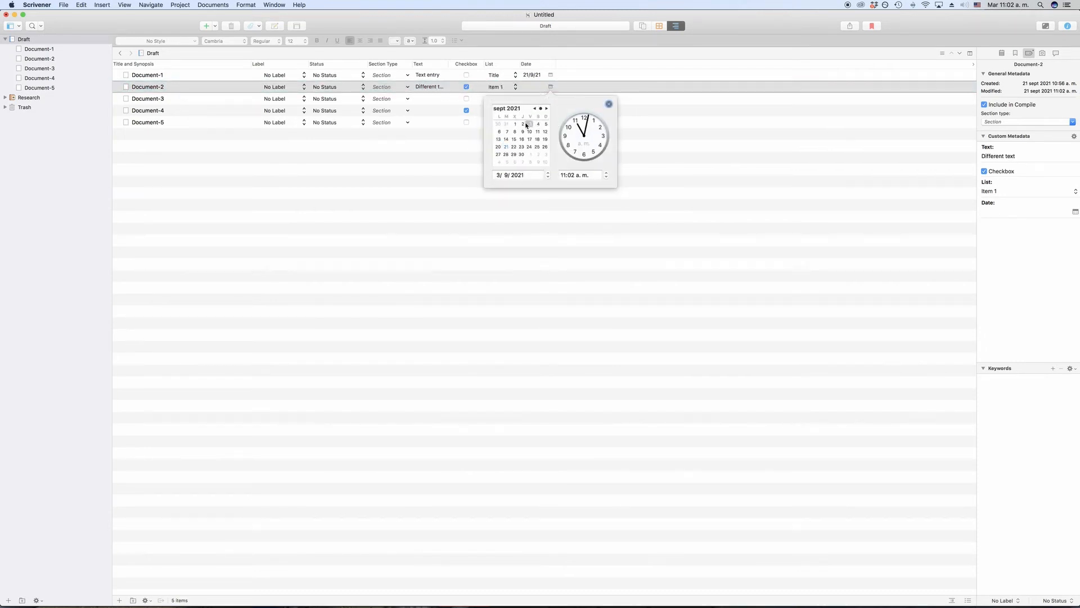
left_click(606, 172)
left_click(579, 81)
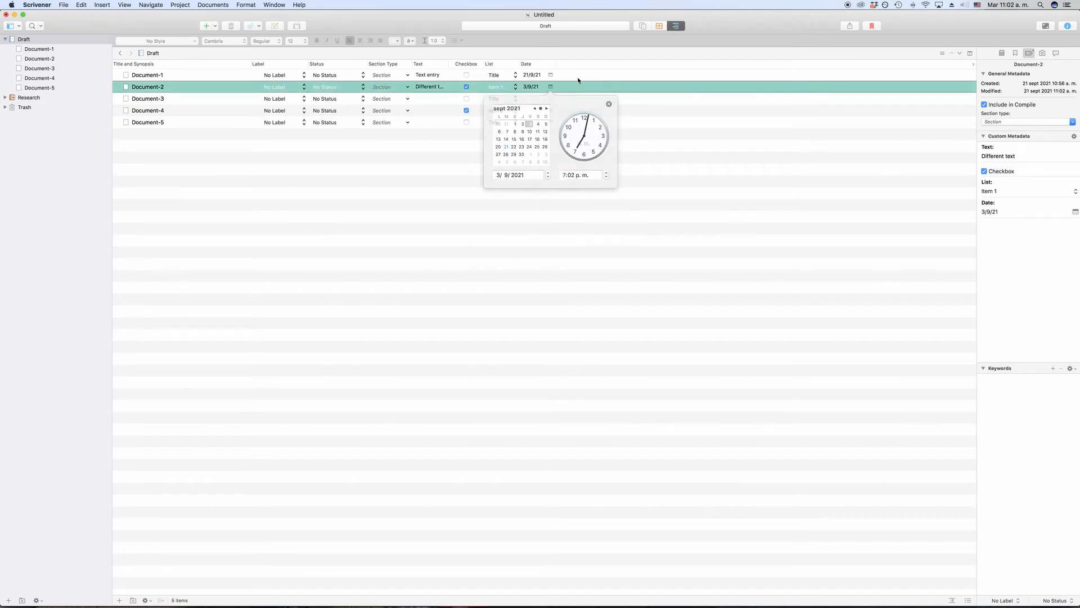
left_click(568, 79)
Step: Enter "Commentary" as Document-3's Text value and widen the Text column to fit its entries
double_click(435, 99)
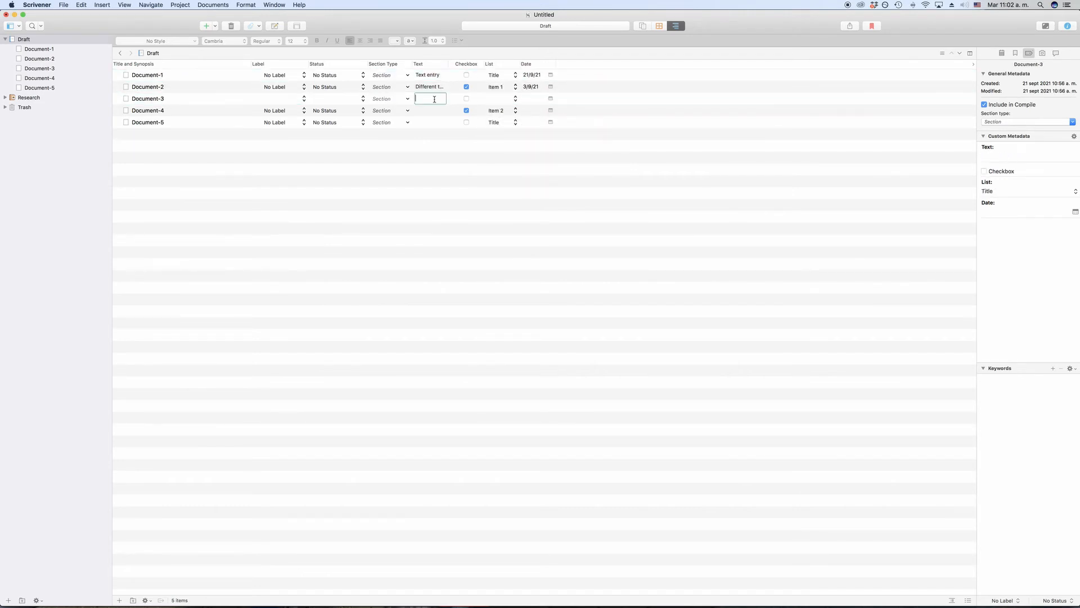
type("Commentary")
key("Return")
left_click_drag(450, 63, 469, 64)
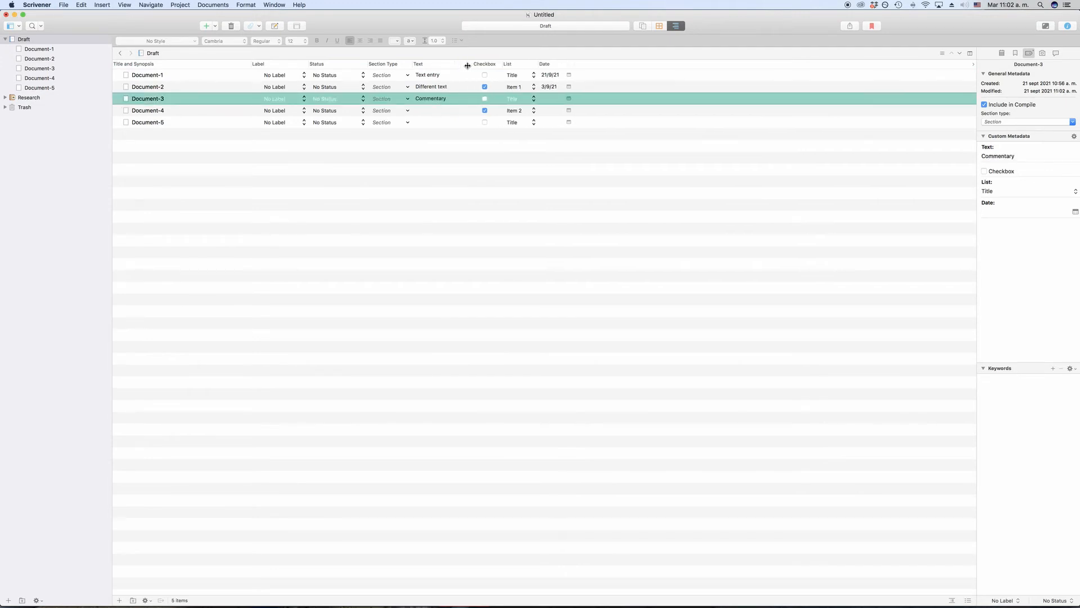
Step: Enter "Commentary 2" as Document-4's Text value in the outline
double_click(434, 110)
type("Co")
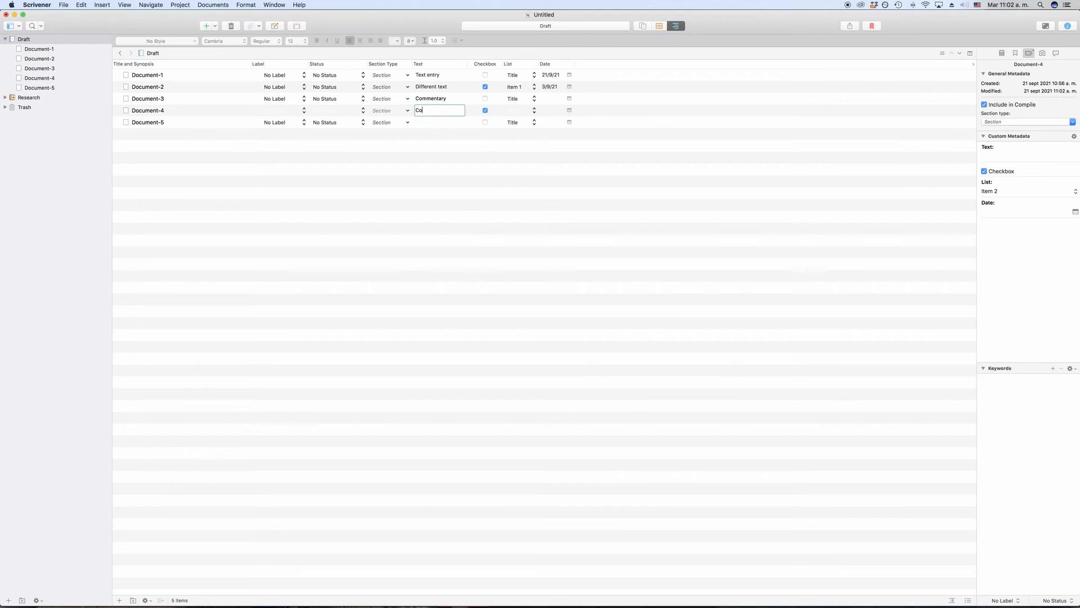
type("mmentary 2")
left_click(460, 153)
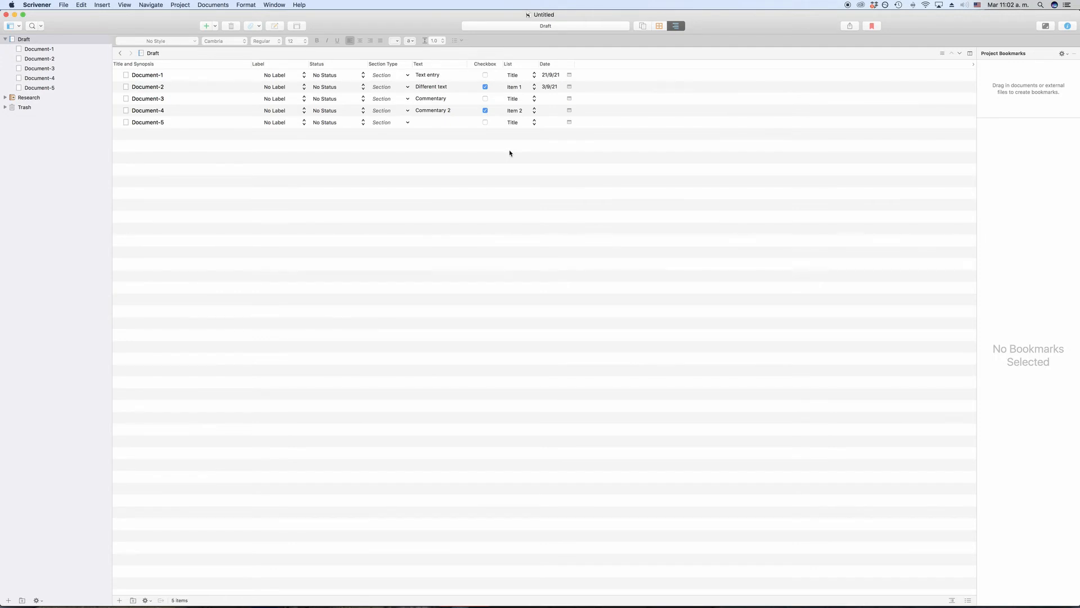
Step: Search the project for "Commentary" with the search limited to the custom Text metadata field
left_click(31, 27)
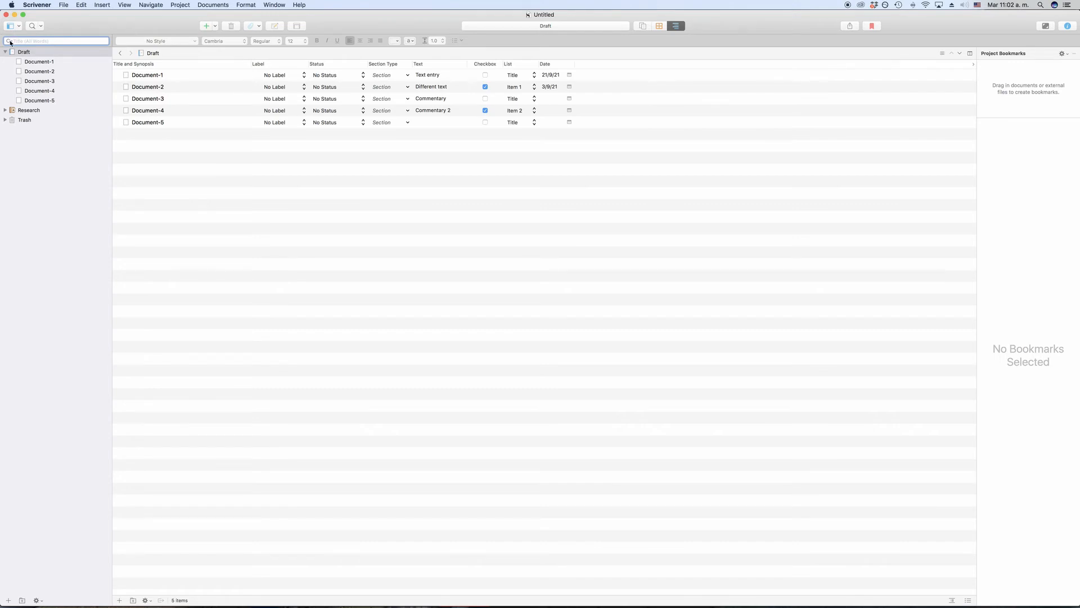
left_click(9, 41)
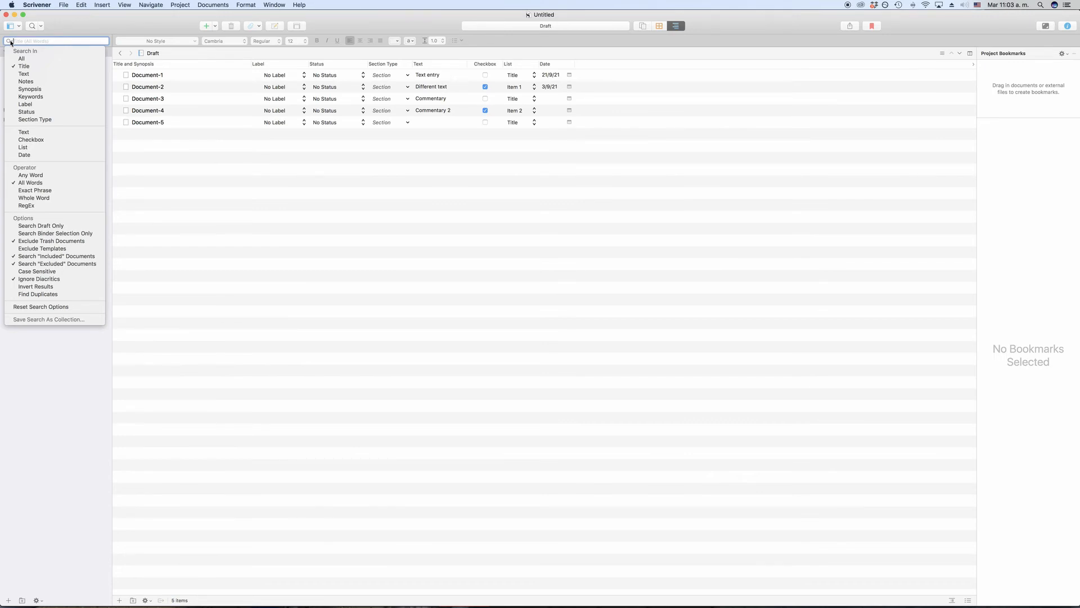
left_click(25, 134)
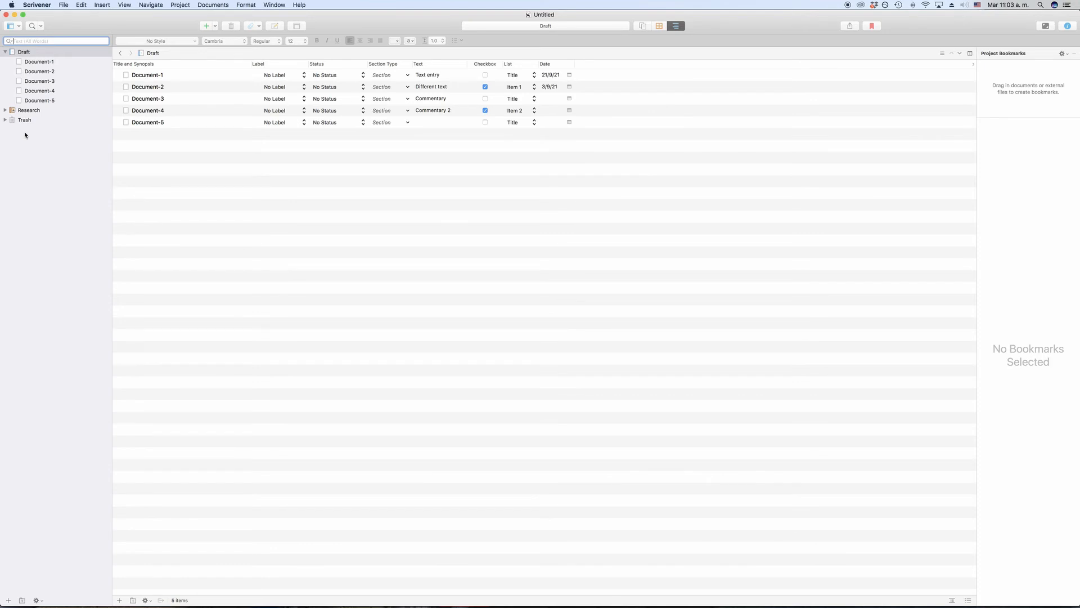
type("Commentary")
key("Return")
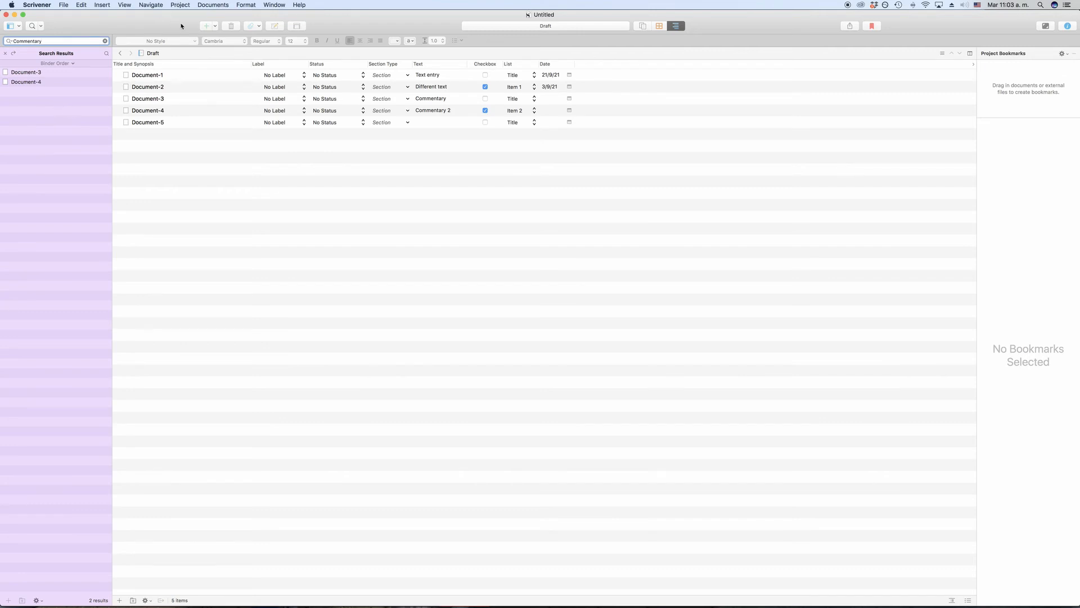
Step: Open the custom metadata settings from Document-5's inspector and enable colored text for the Text field, keeping left alignment and the red color
left_click(912, 138)
left_click(166, 123)
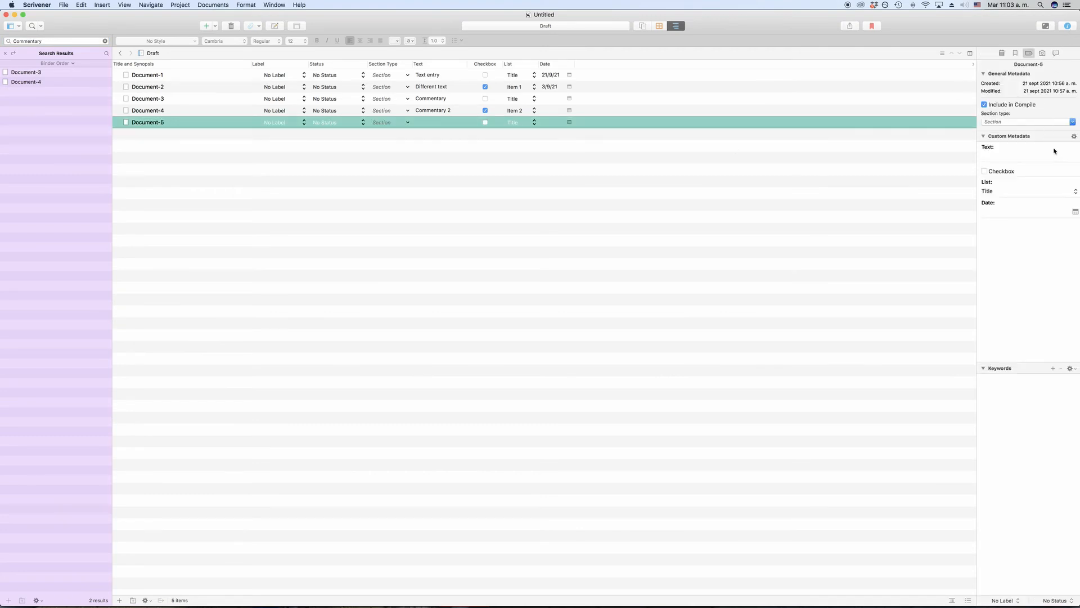
left_click(1073, 137)
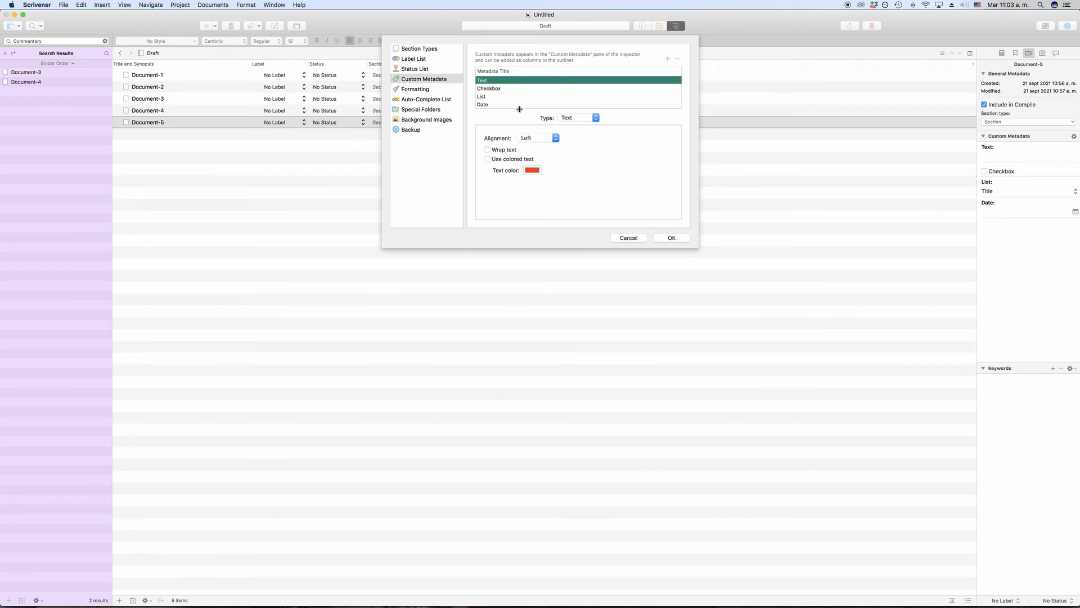
left_click(547, 138)
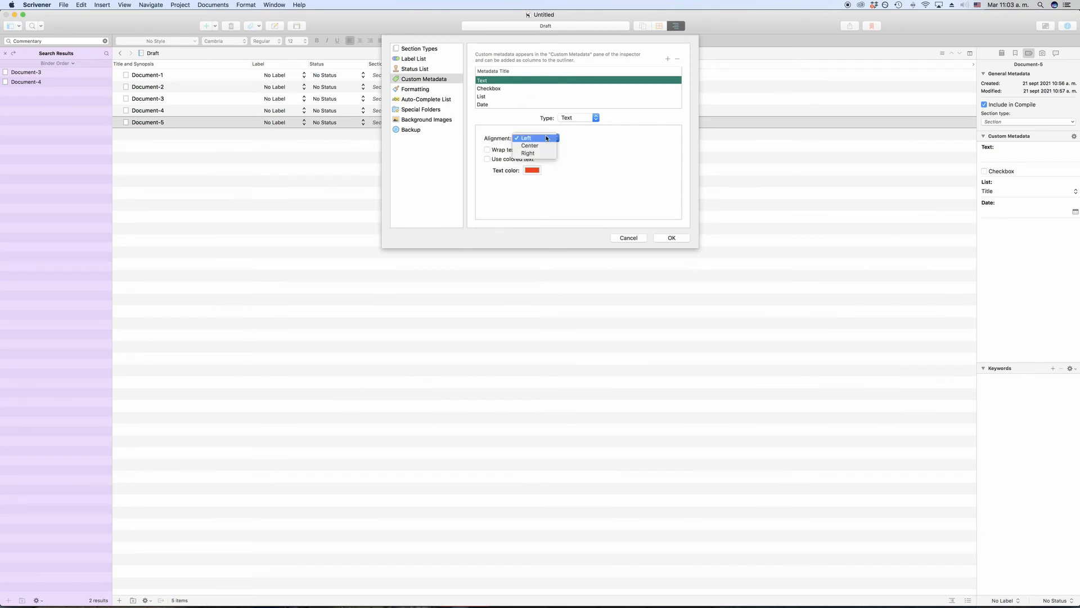
left_click(547, 138)
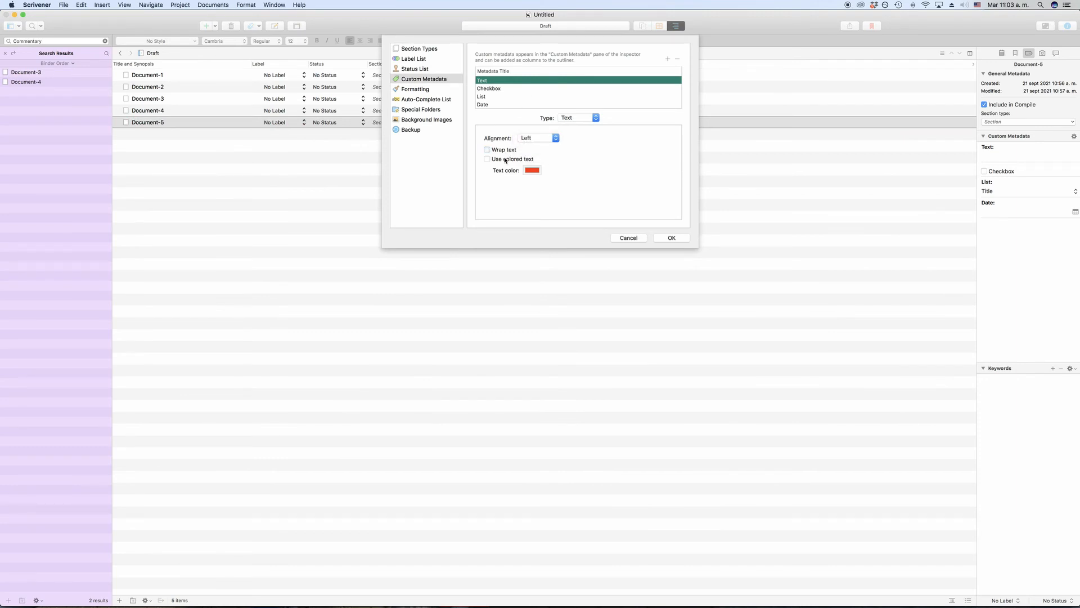
left_click(506, 161)
left_click(531, 171)
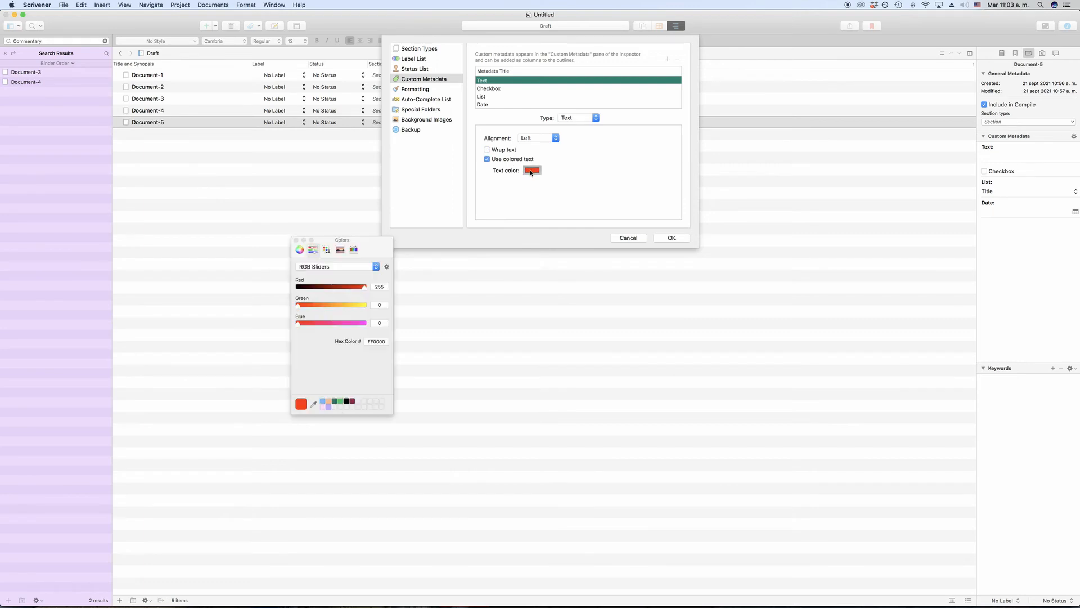
left_click(297, 240)
Step: Switch the Checkbox field's Tick by default option on and back off
left_click(509, 89)
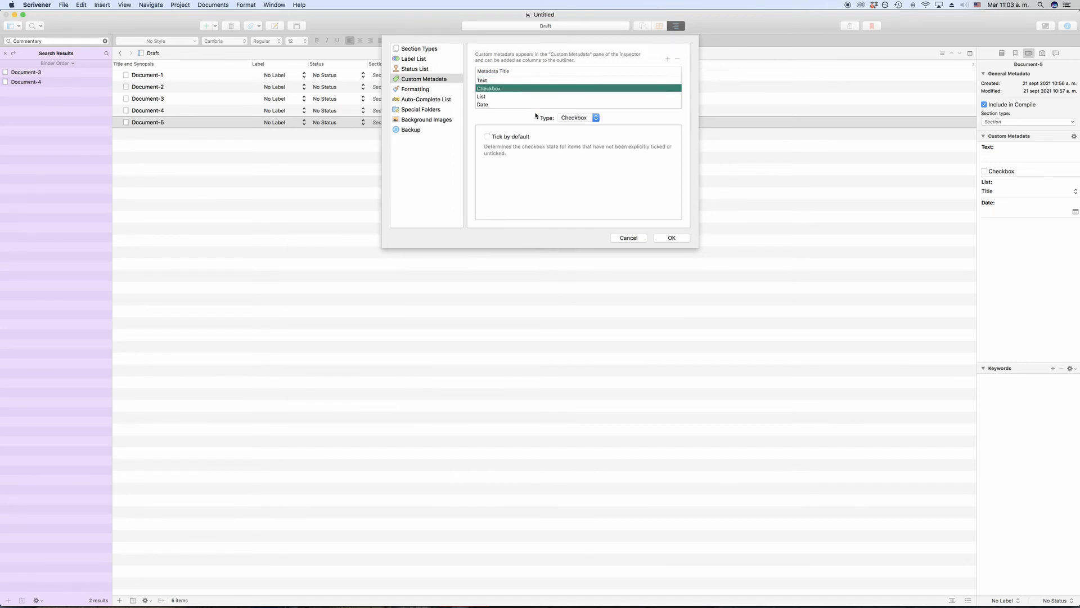
left_click(487, 137)
left_click(487, 137)
Step: Add a list item named "Item 3" to the List metadata field
left_click(497, 96)
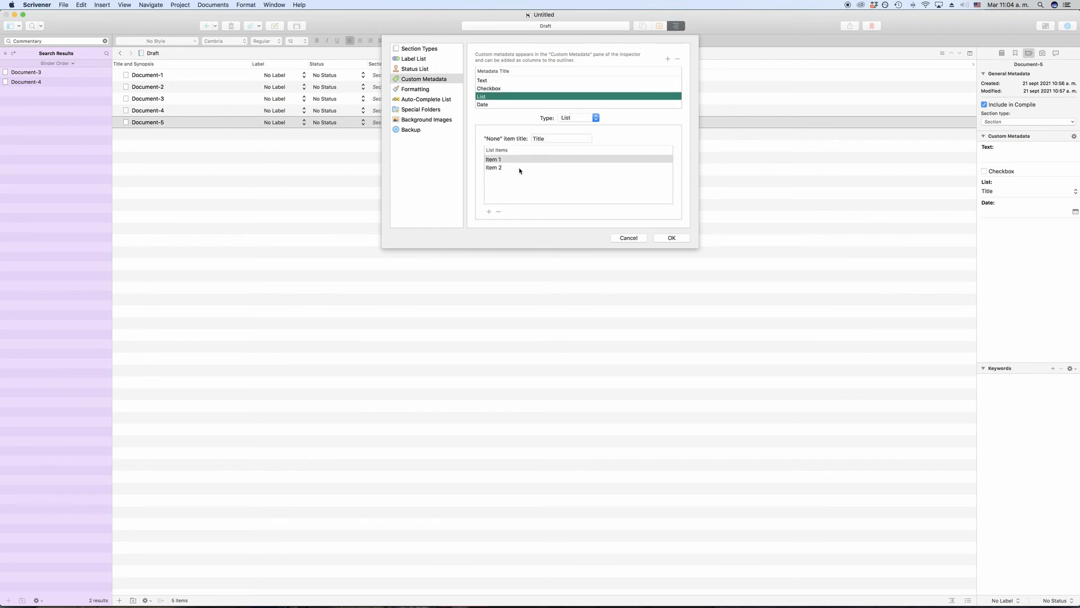
left_click(502, 168)
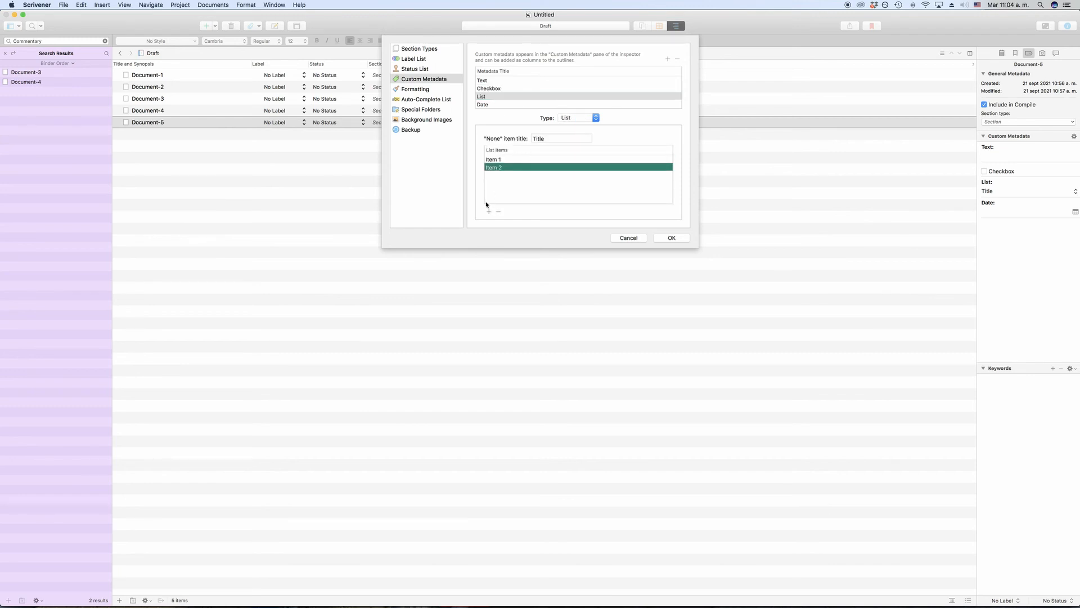
left_click(489, 211)
type("Item")
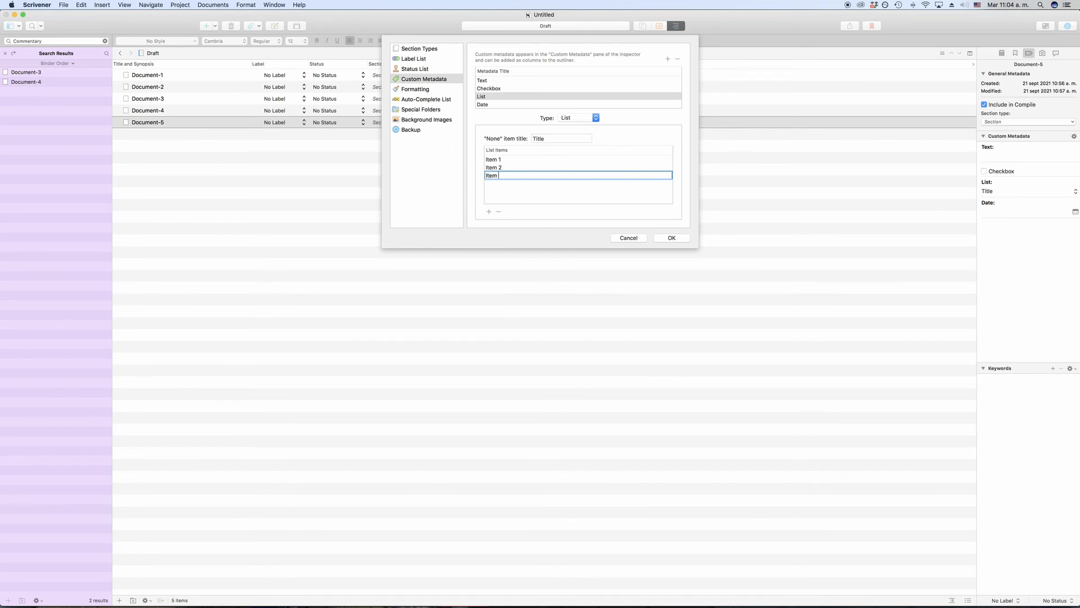
type(" 3")
left_click(526, 196)
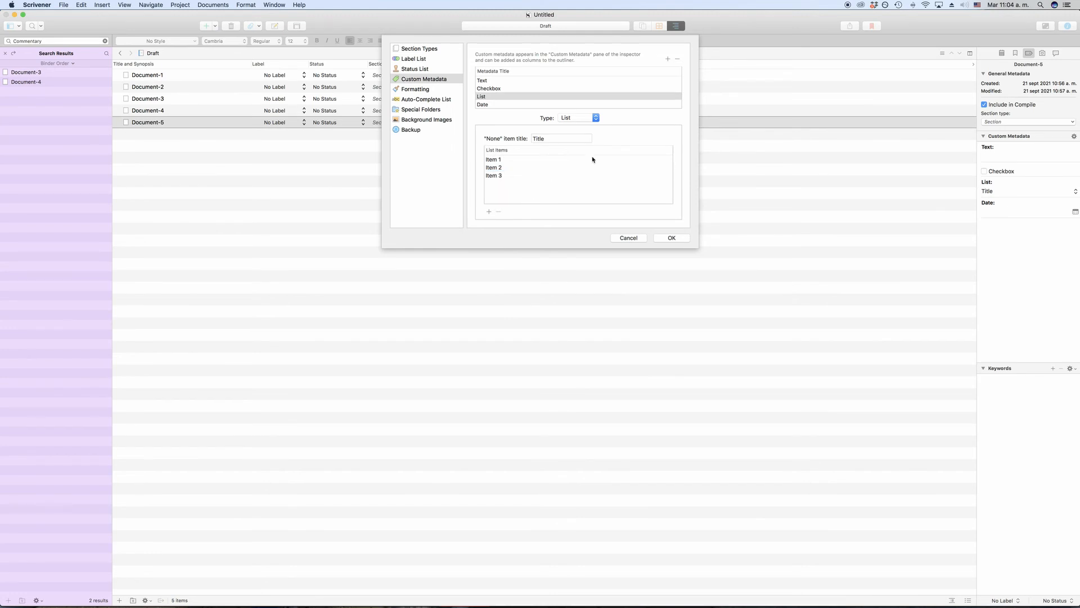
Step: Give the Date metadata field the custom format EEEE and make it ignore time zone changes
left_click(501, 106)
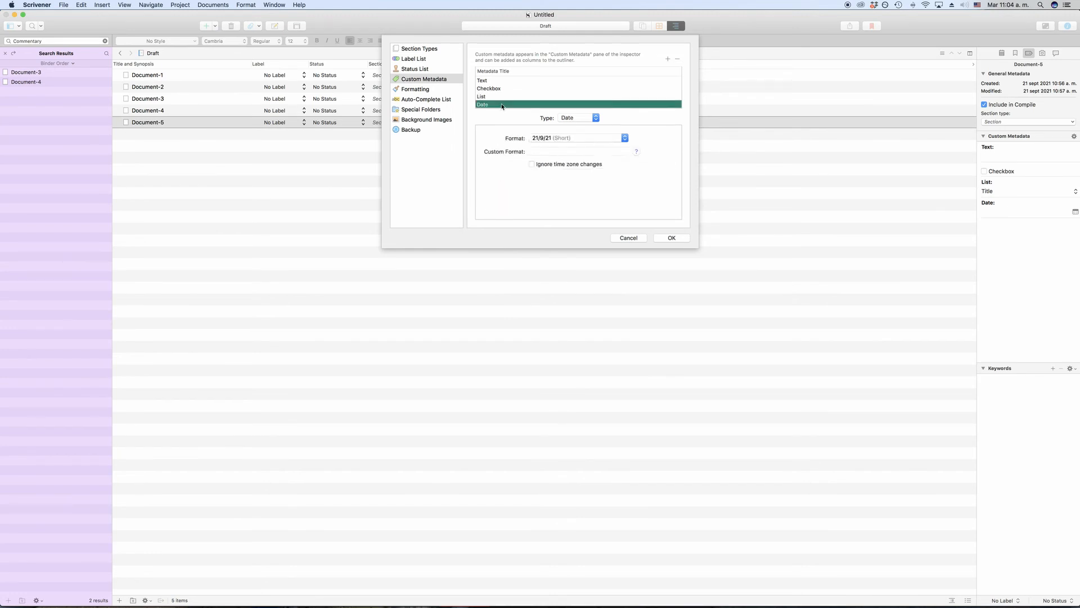
left_click(623, 138)
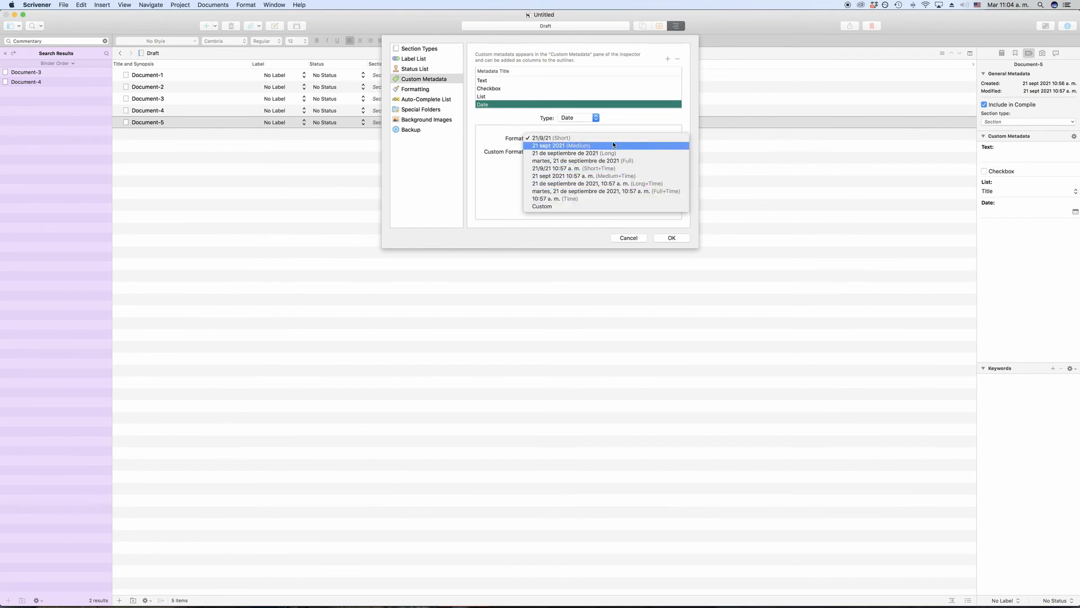
left_click(578, 206)
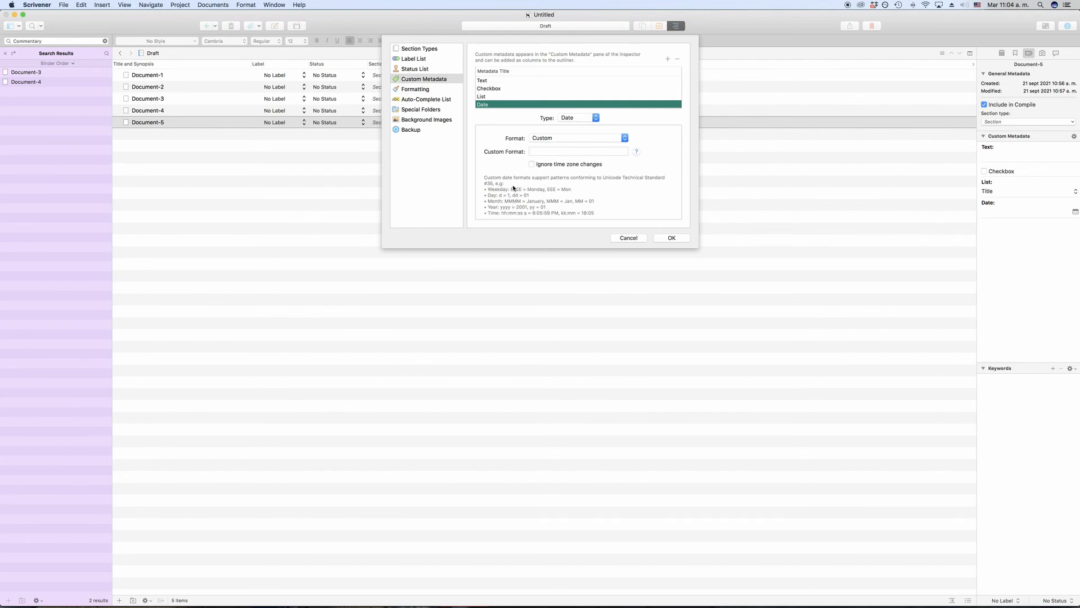
left_click(548, 151)
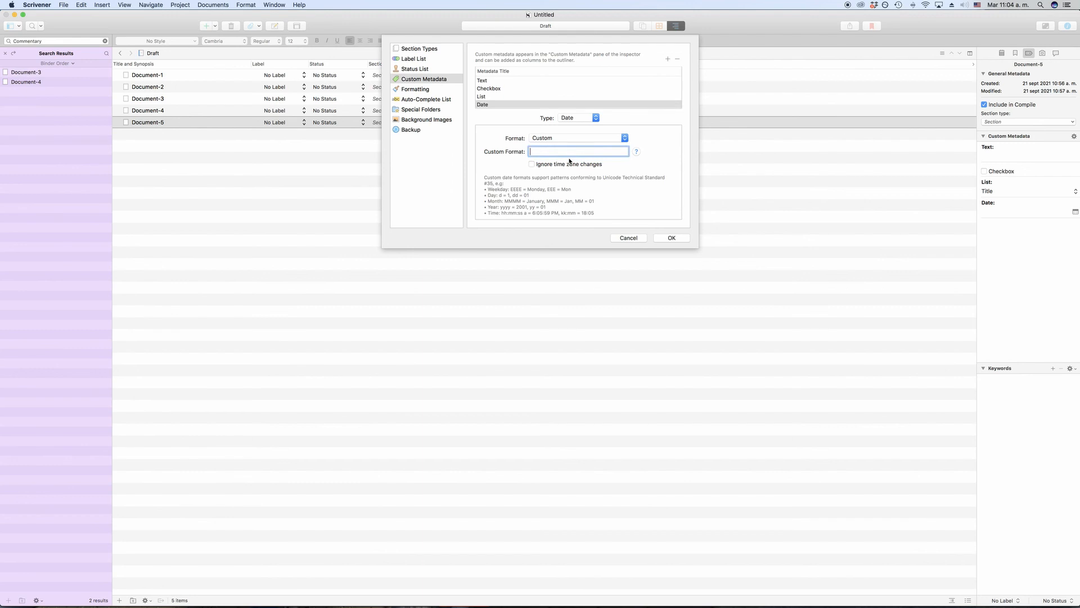
type("EEEE")
left_click(532, 164)
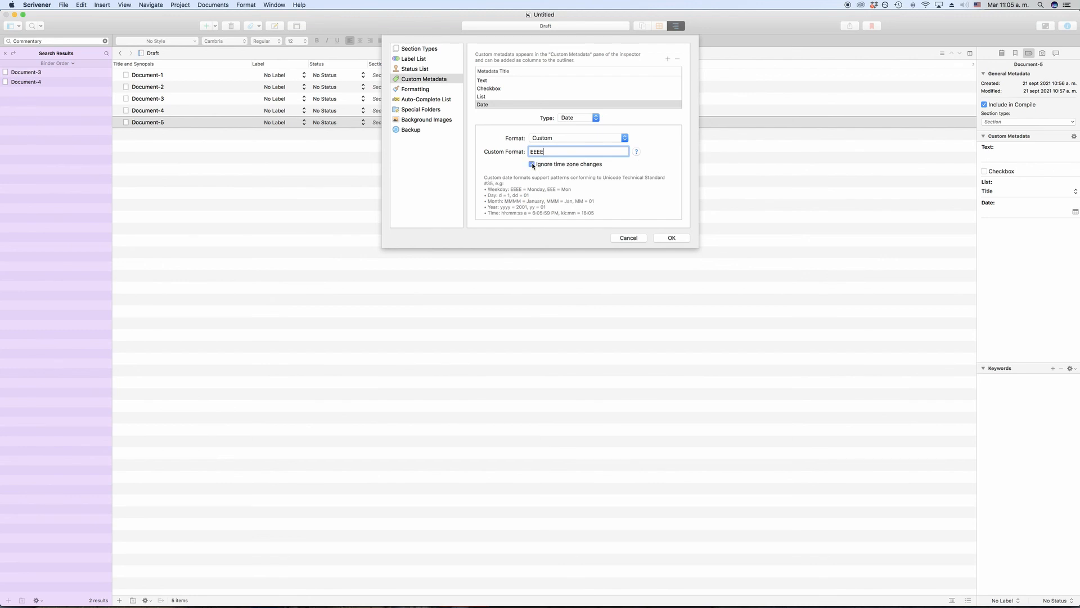